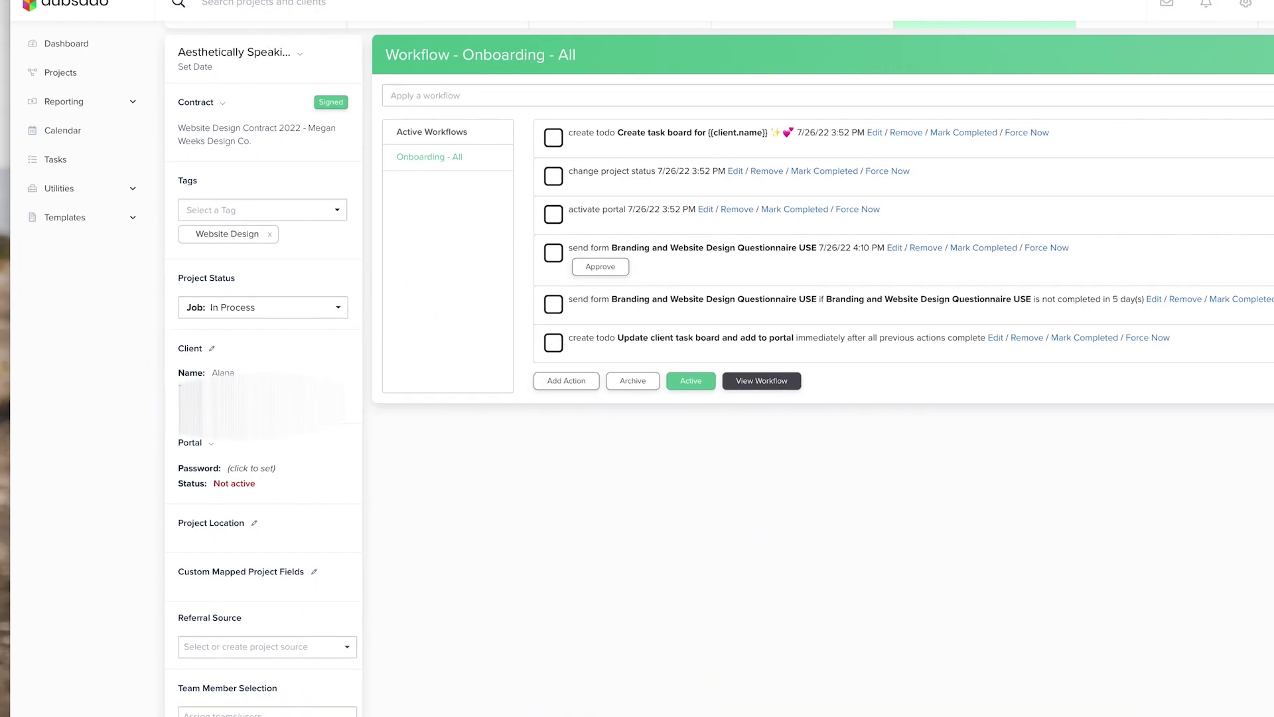
Expand Templates in the left sidebar to list its template types.
scroll(719, 359, up, 1)
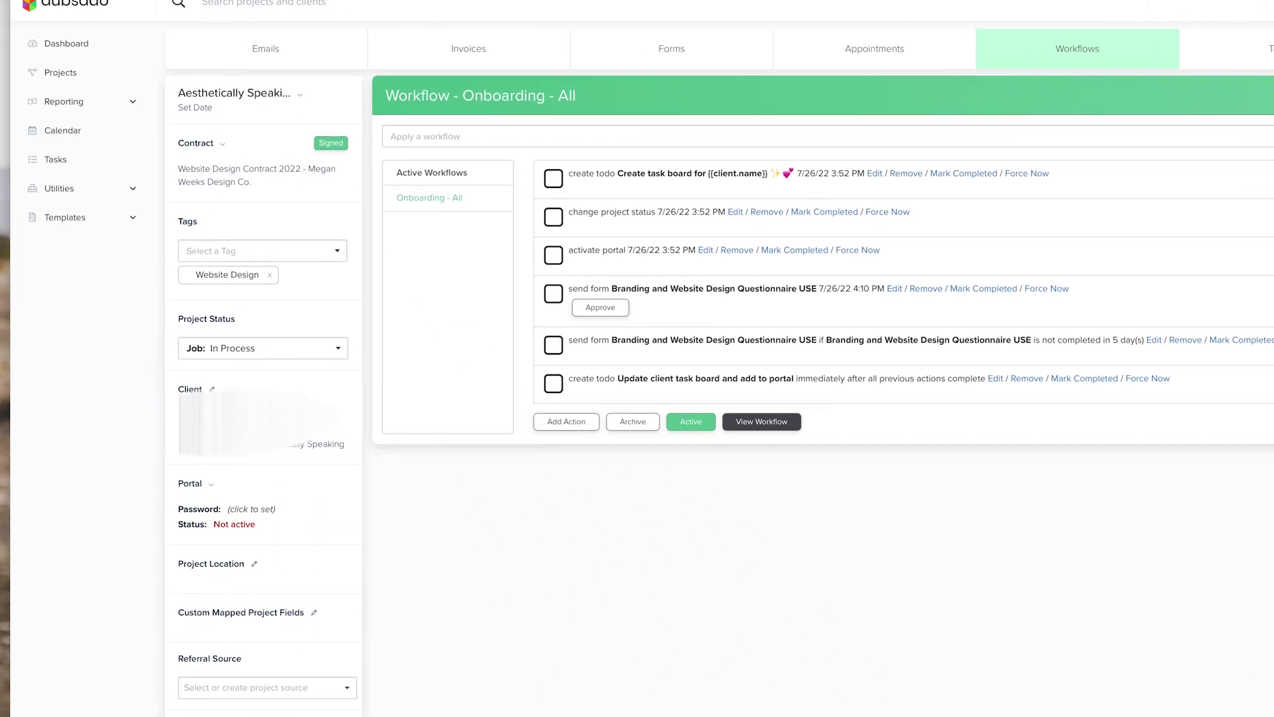
click(69, 218)
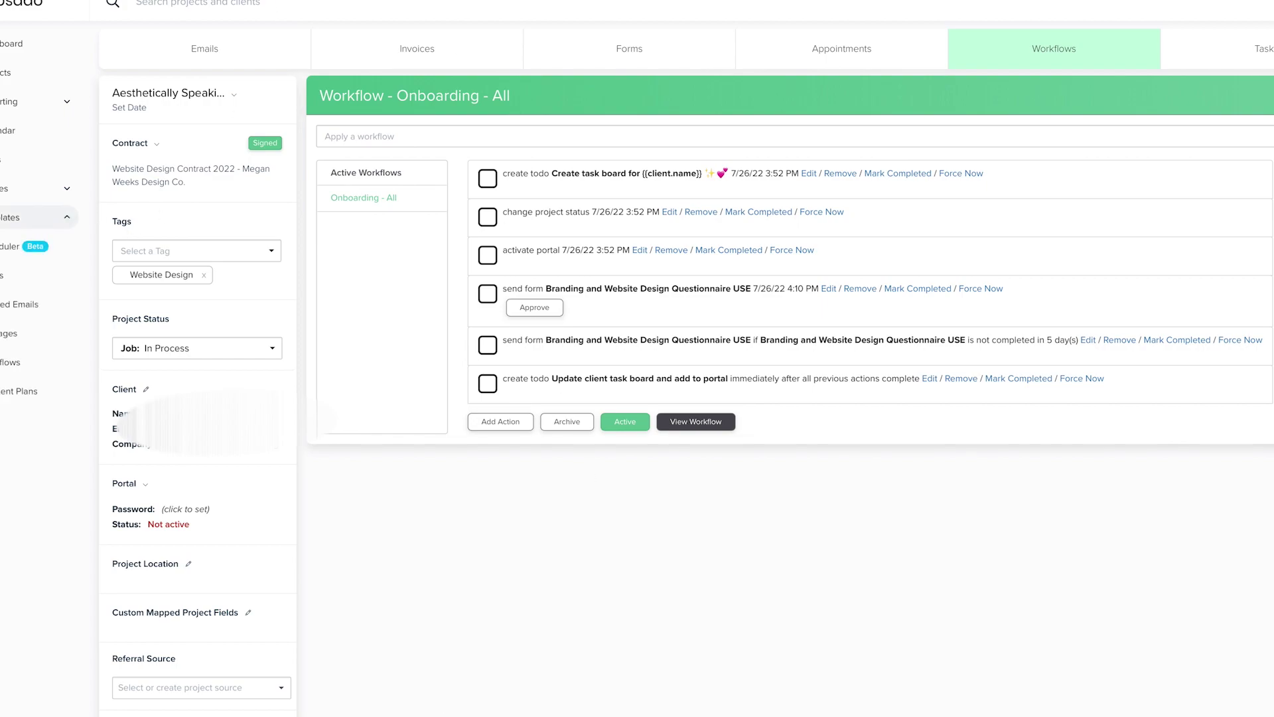
Open the Onboarding - All workflow template from Templates > Workflows for editing.
click(11, 365)
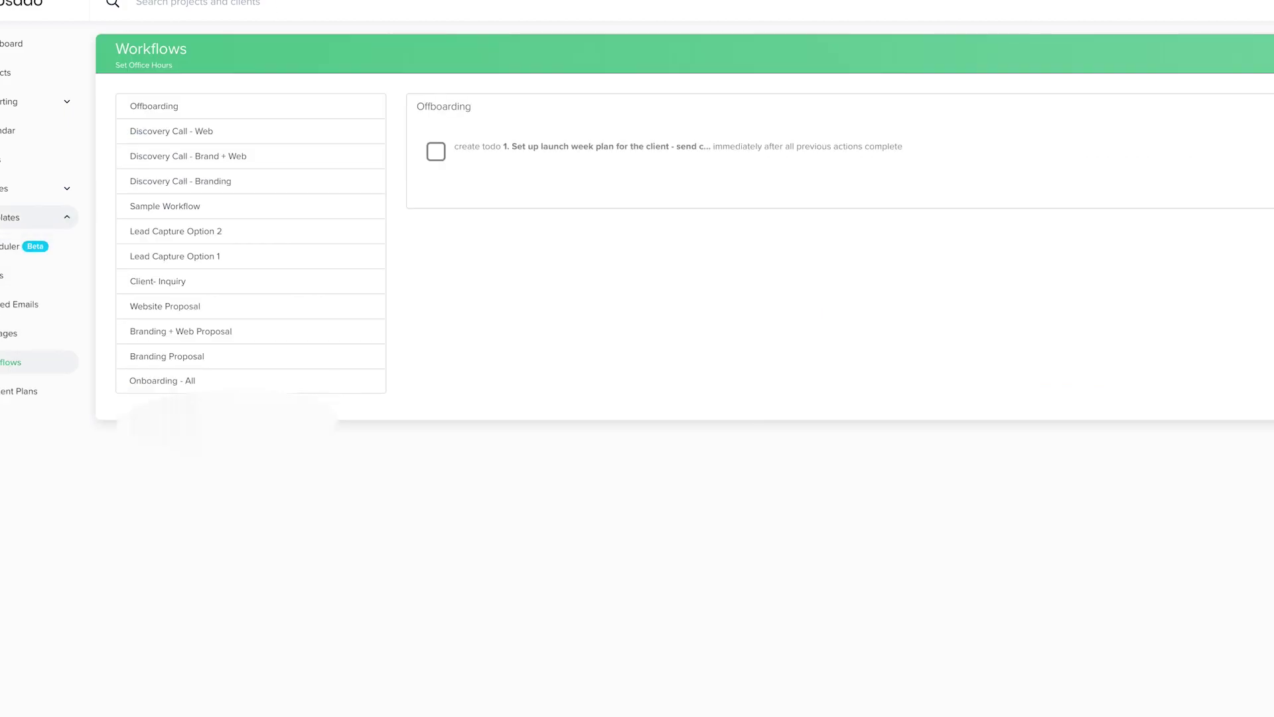
click(203, 379)
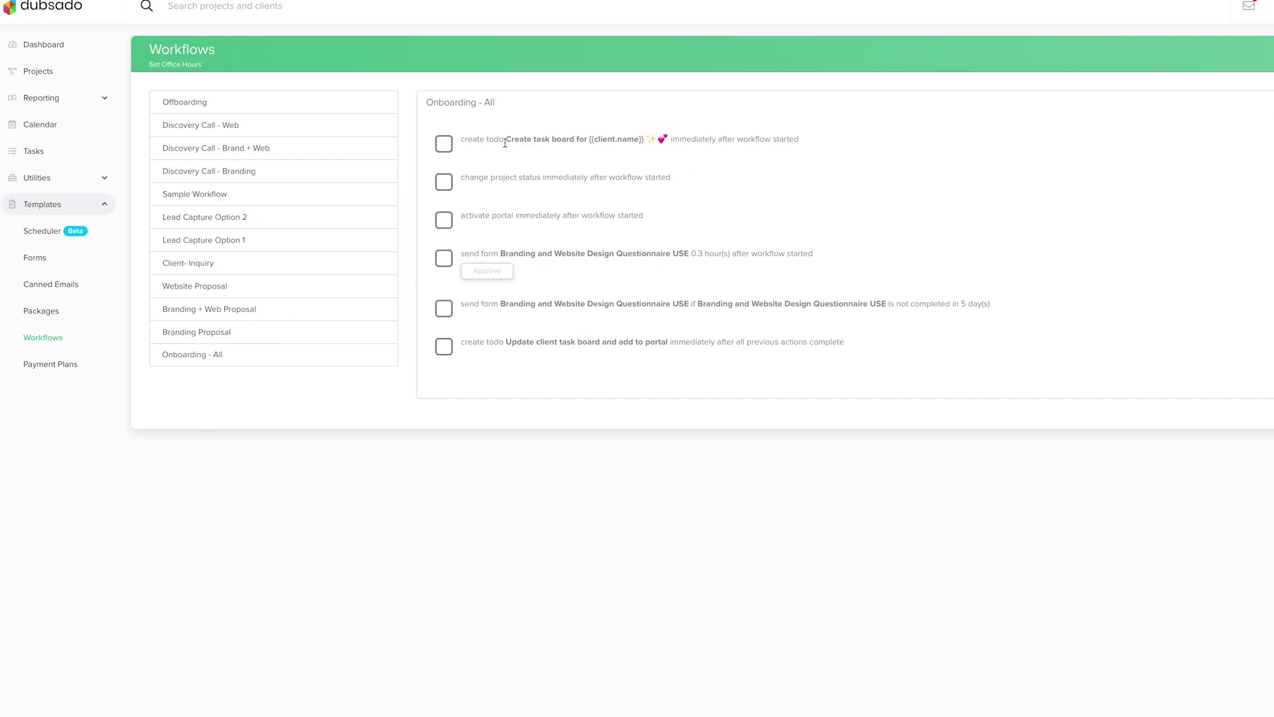
drag(464, 139, 890, 350)
click(1255, 184)
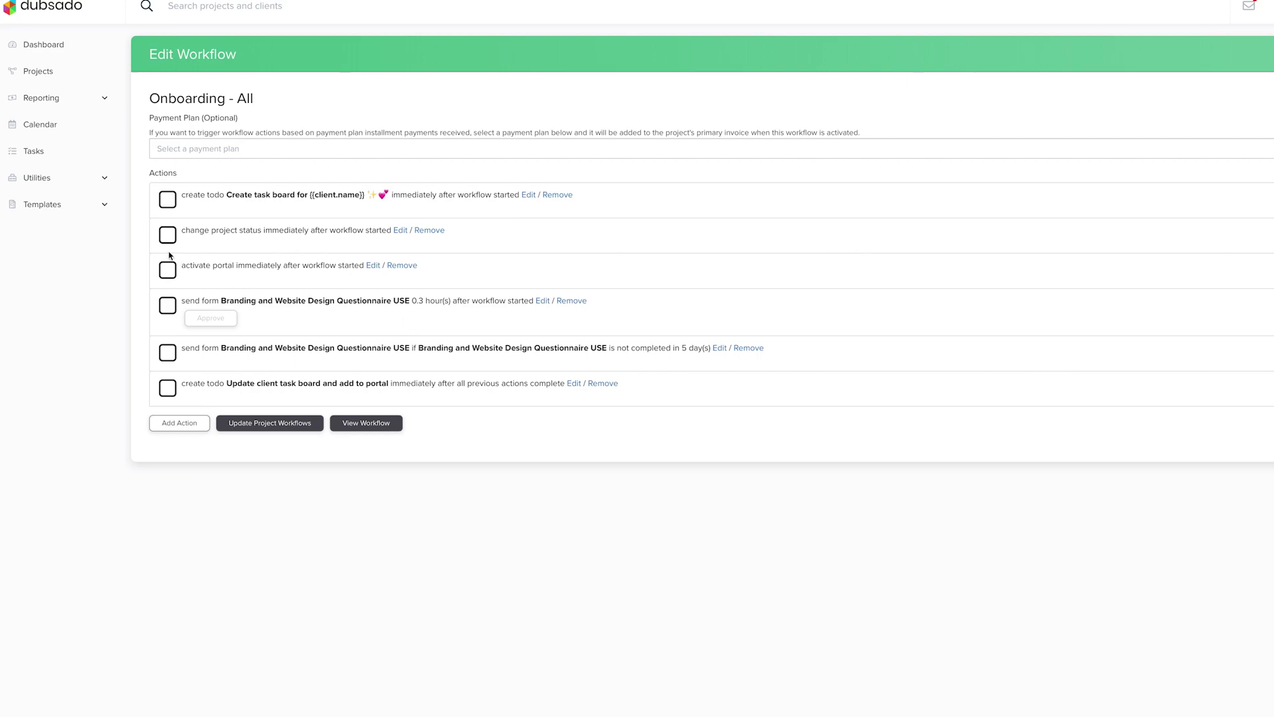
Inspect the first create-todo action's settings and its {{client.name}} reminder, then cancel without changes.
click(526, 196)
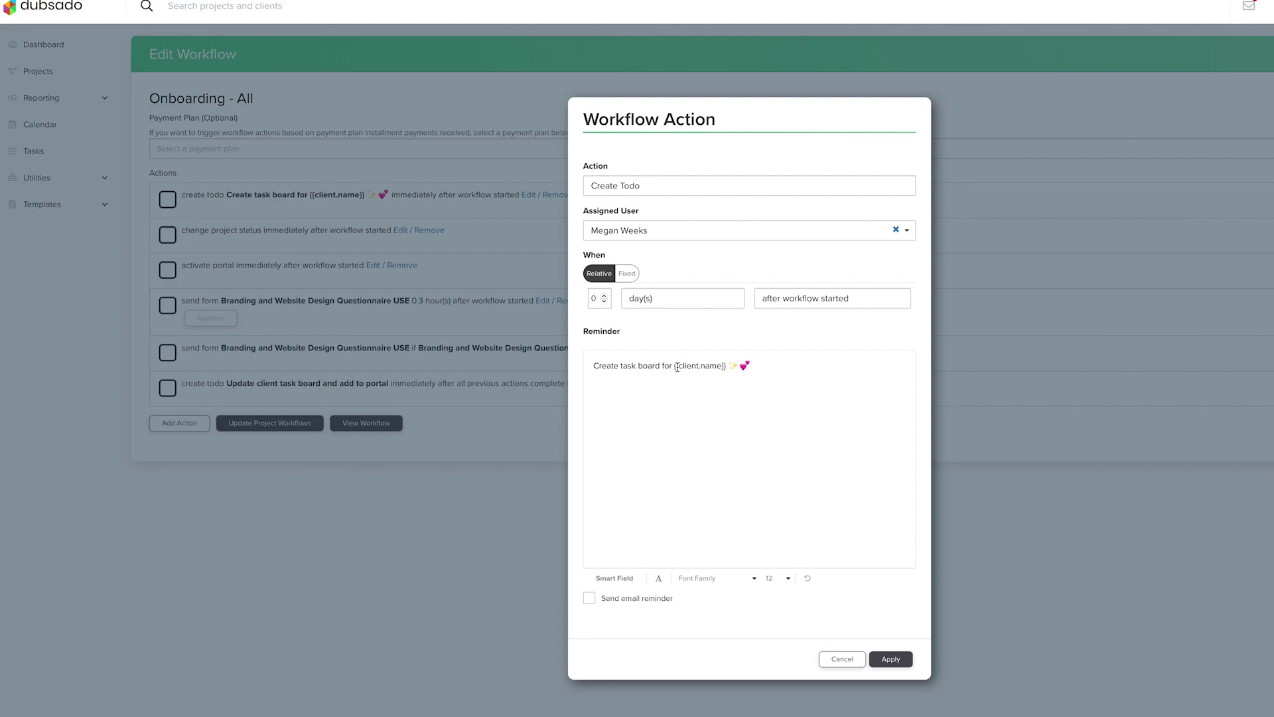
drag(673, 367, 728, 366)
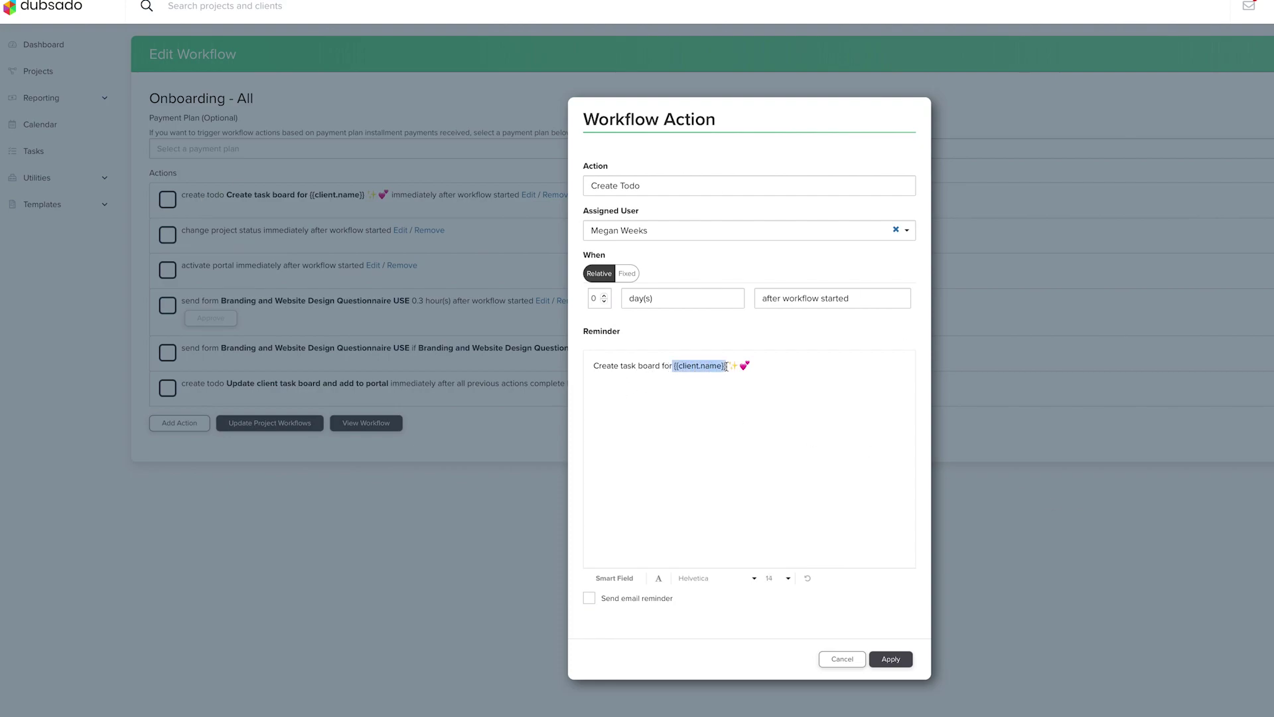
click(768, 370)
click(842, 658)
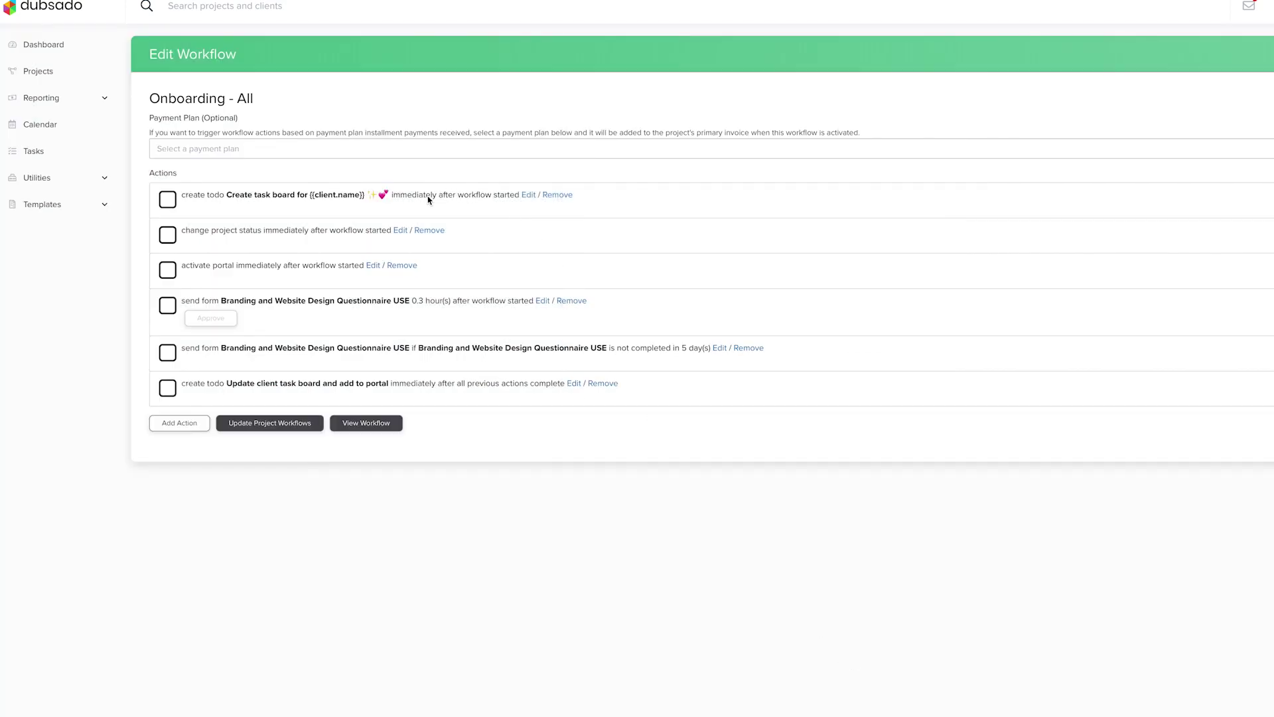
click(529, 194)
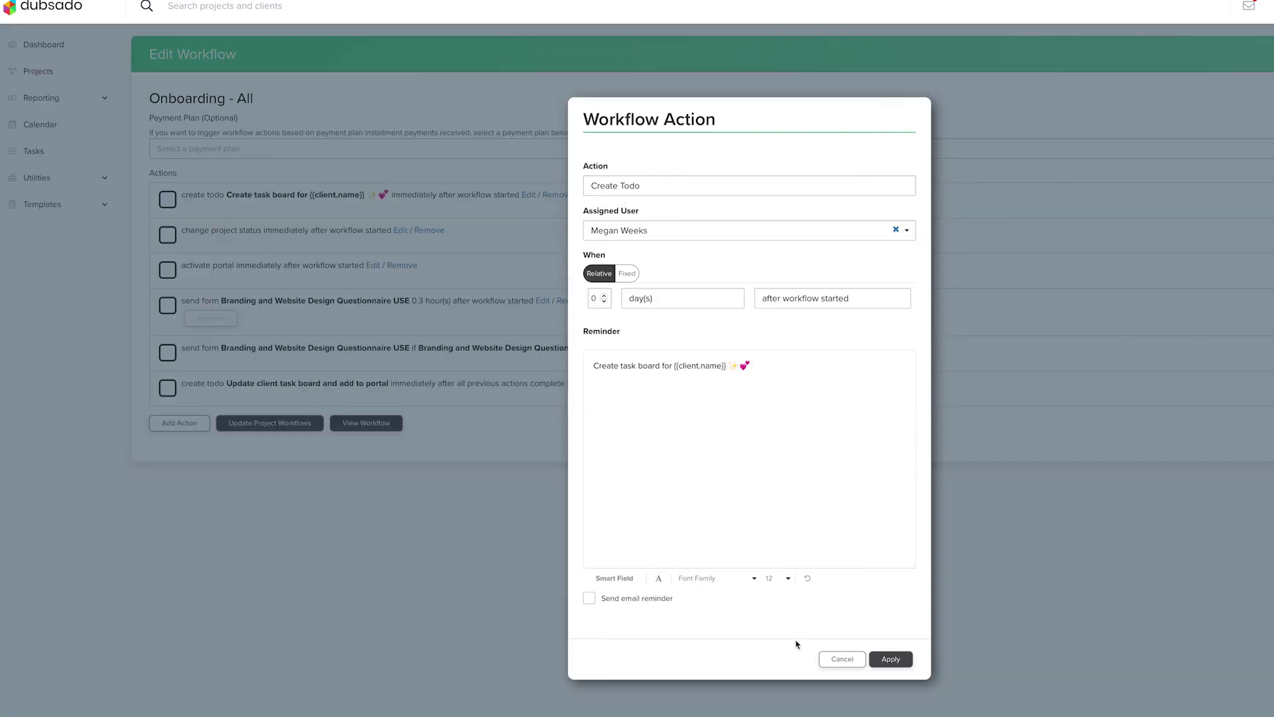
click(842, 659)
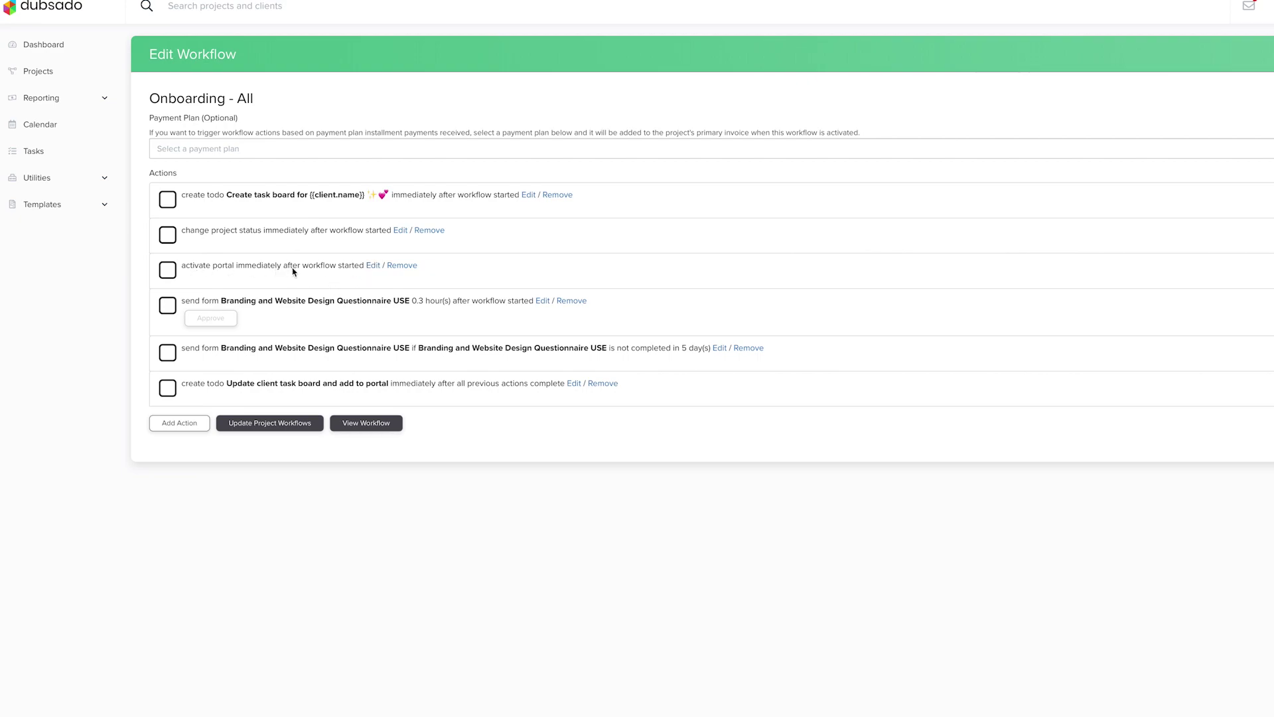
Check the Activate Portal action's type options and cancel without changes.
click(372, 265)
click(607, 358)
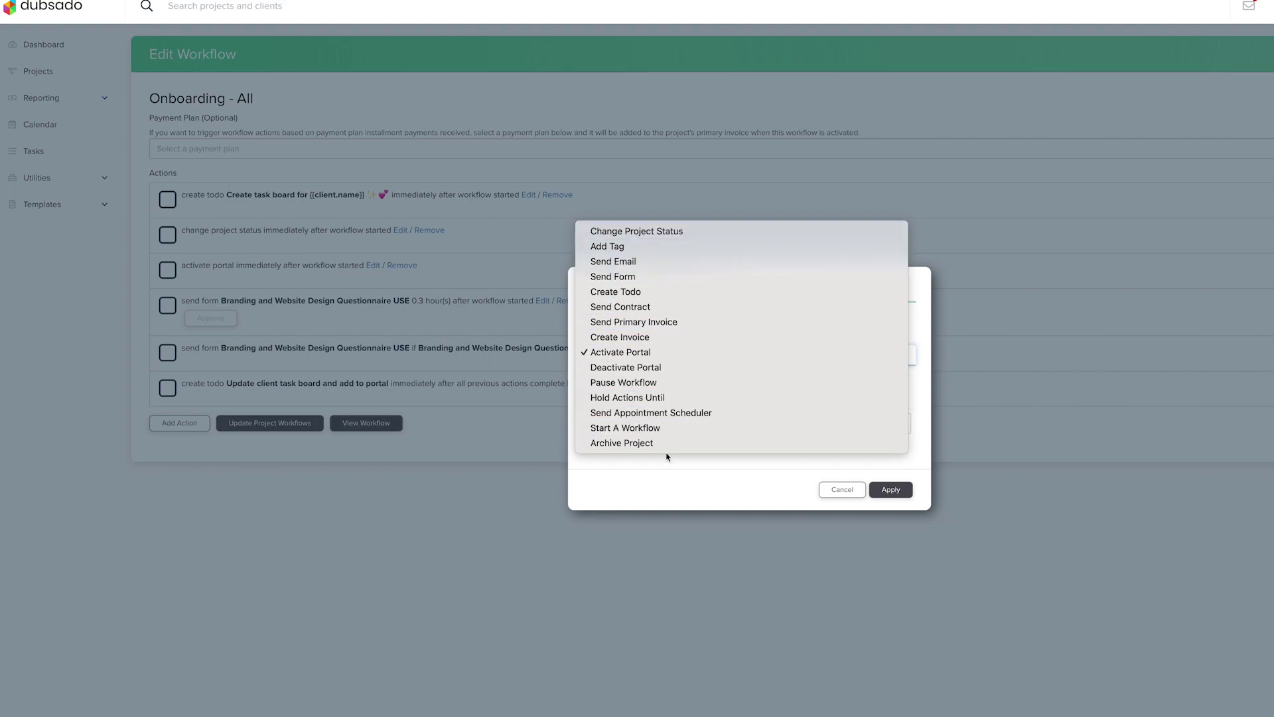
click(667, 353)
click(841, 489)
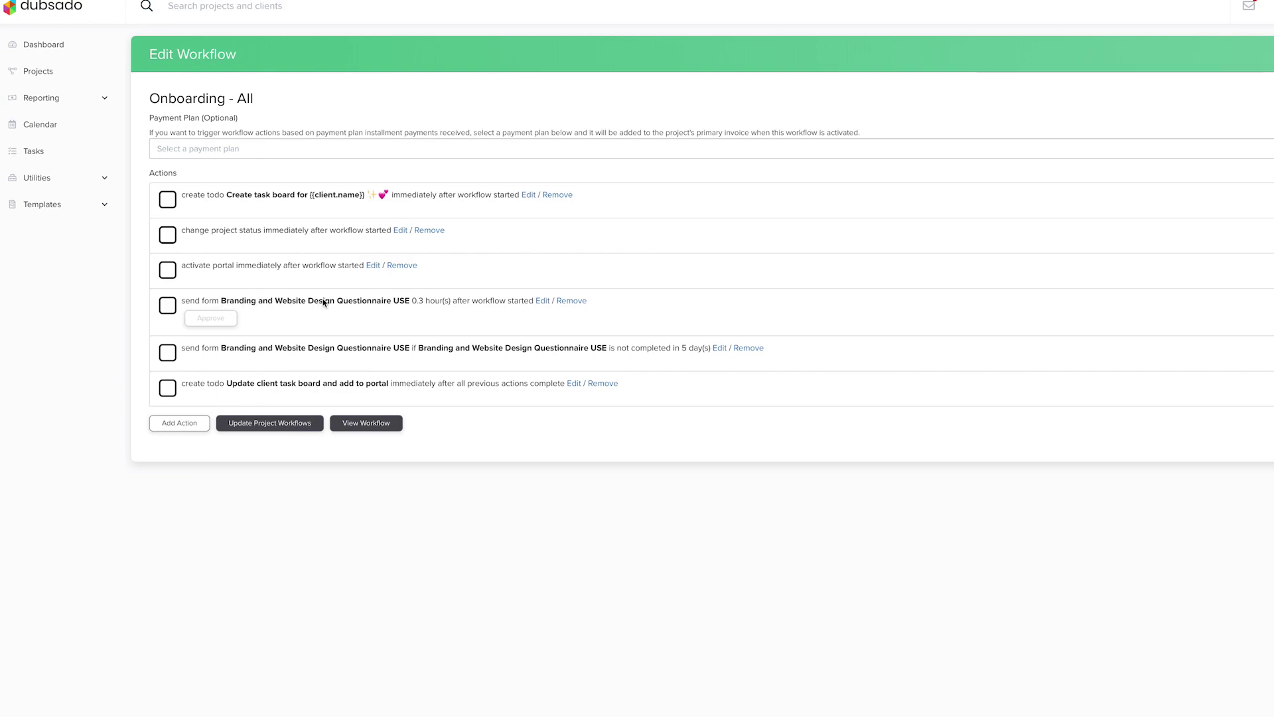
Open the Branding and Website Design Questionnaire USE send-form action and review its email, form and timing.
click(542, 301)
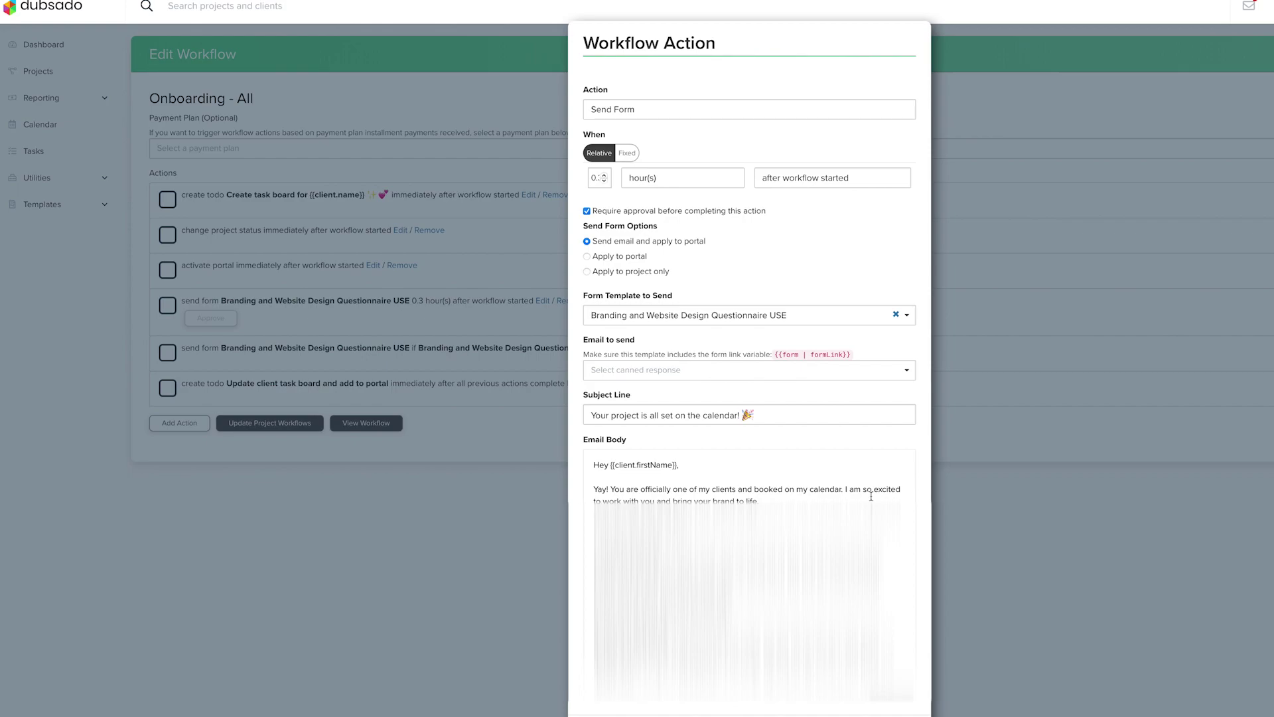
scroll(749, 570, down, 10)
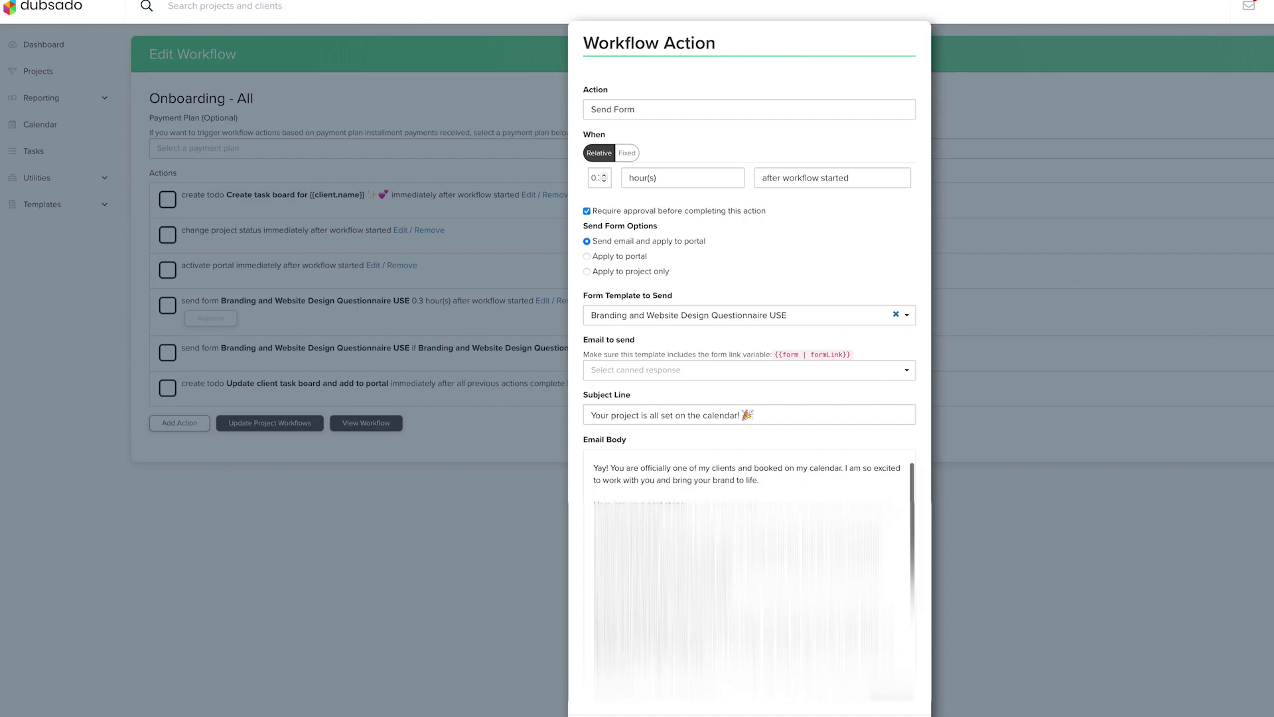
scroll(749, 571, up, 10)
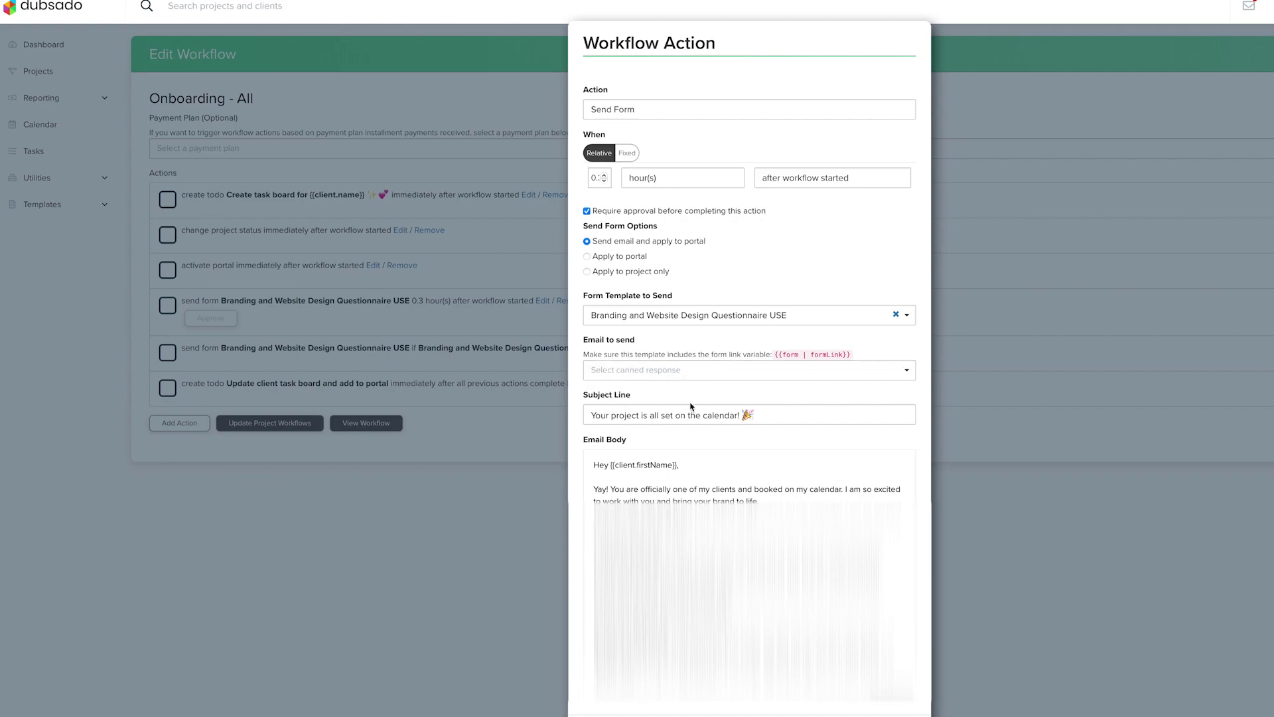
click(752, 413)
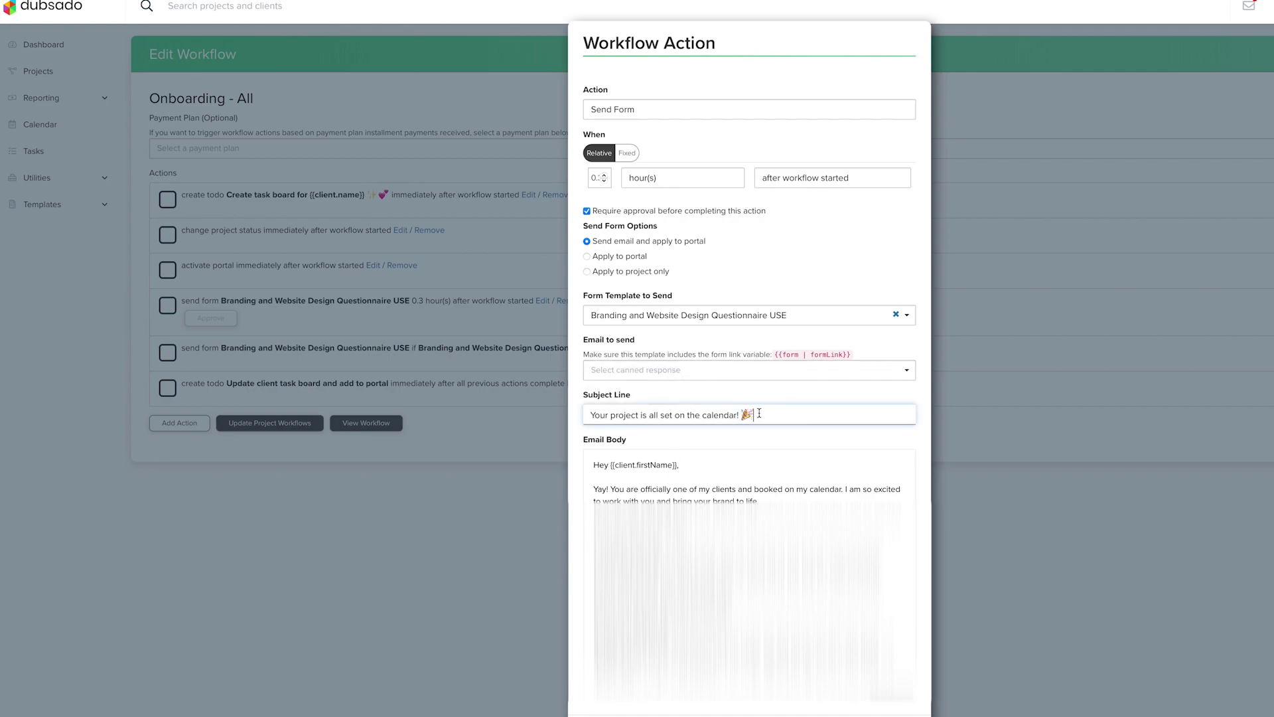
click(748, 487)
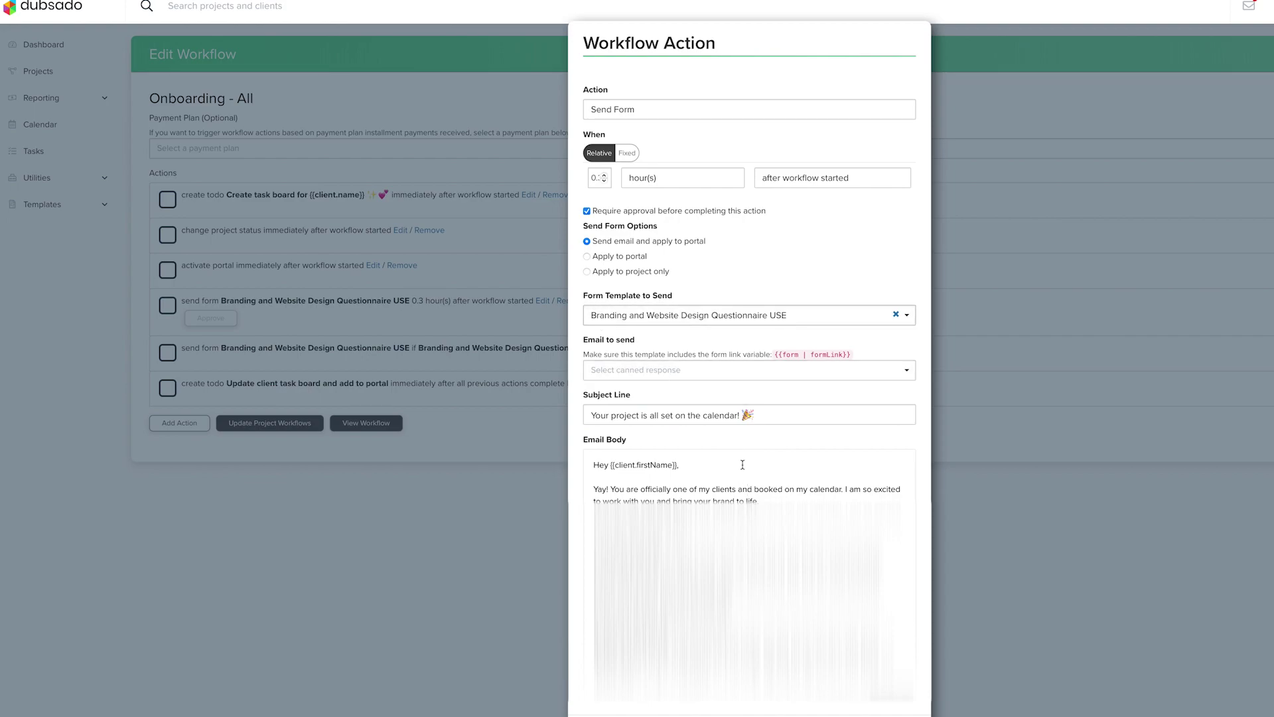
scroll(748, 491, down, 5)
scroll(748, 488, up, 5)
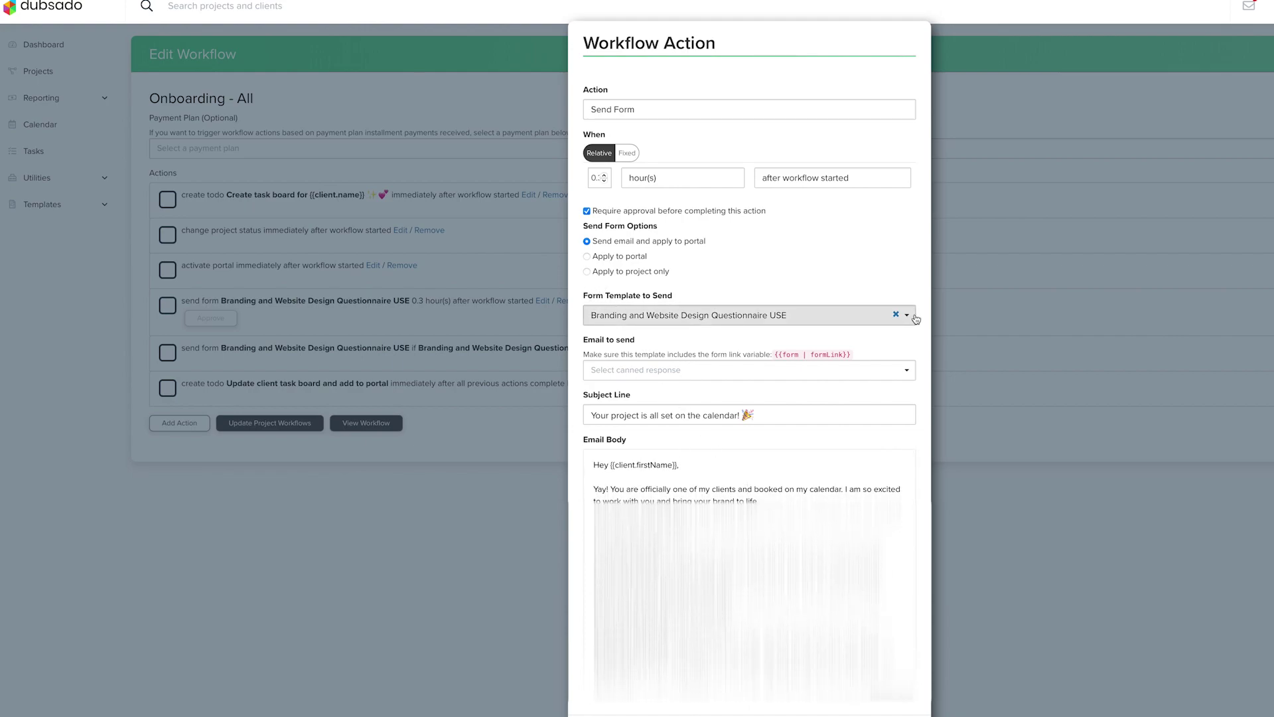
click(910, 316)
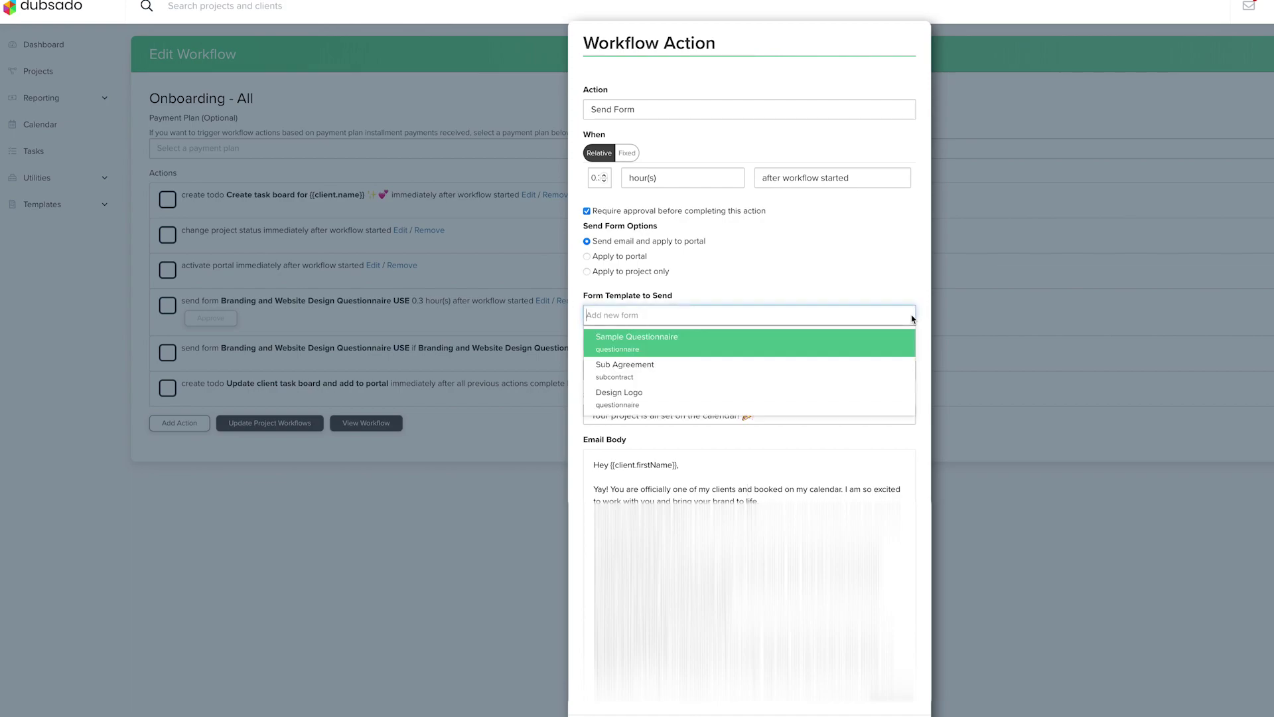
click(829, 275)
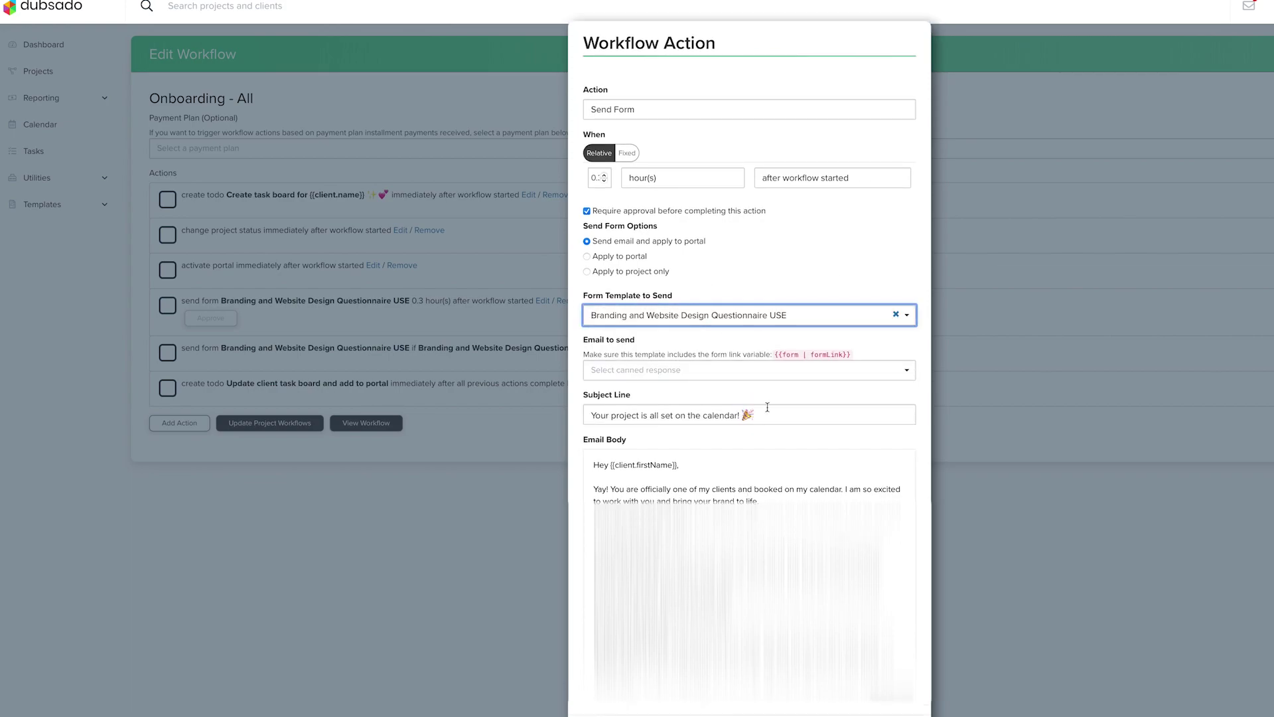
drag(595, 178, 587, 178)
click(590, 179)
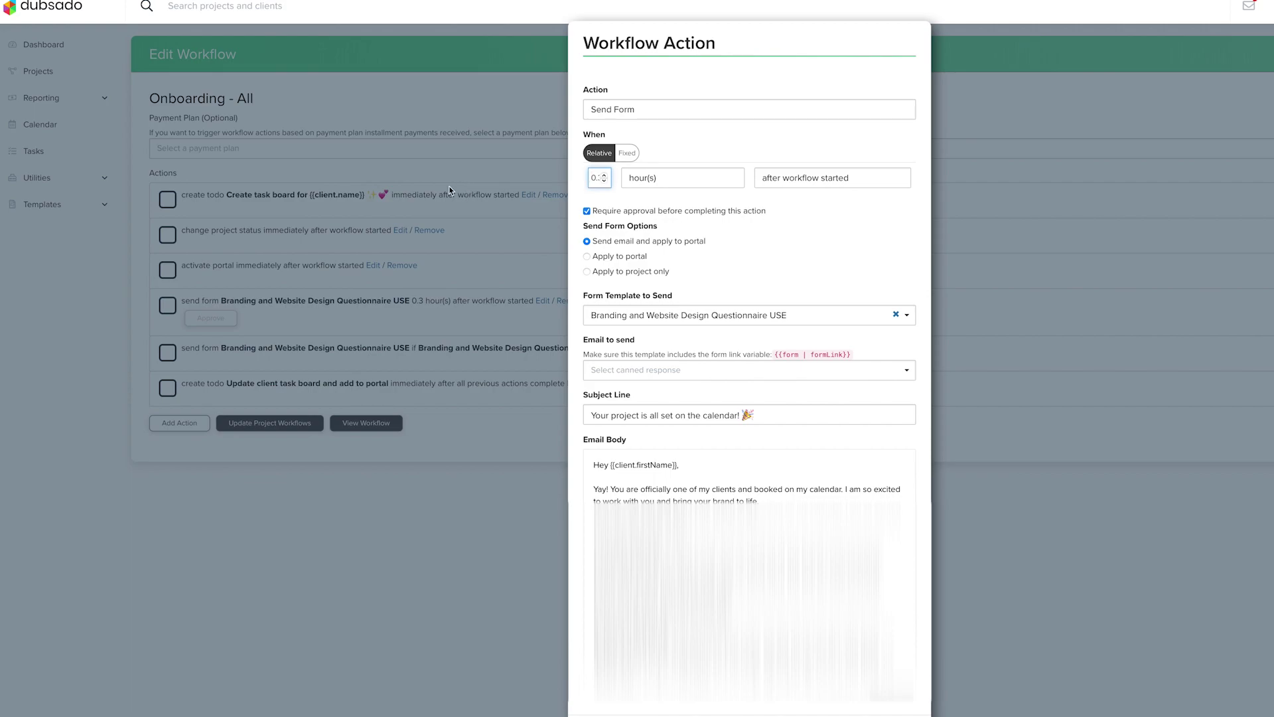
Keep the send-form's 0.3-hour delay and required approval, and close the action settings.
double_click(596, 181)
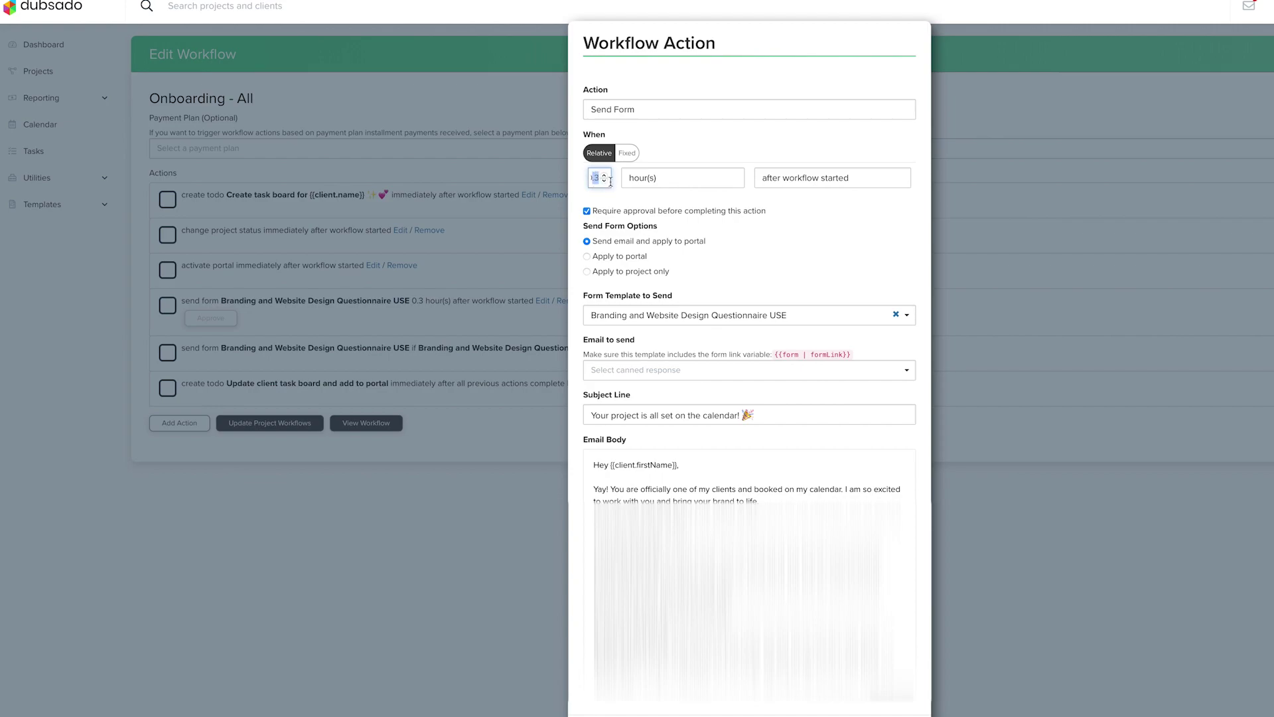
click(654, 210)
click(588, 211)
click(275, 269)
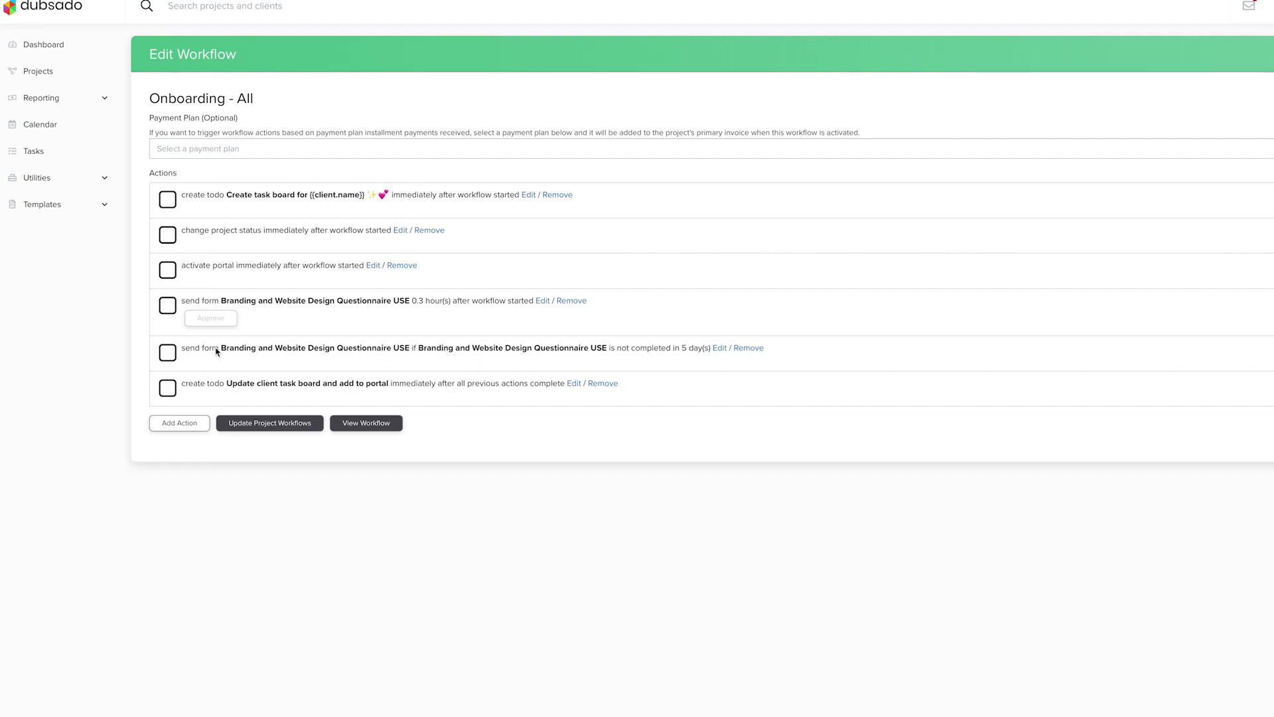
click(722, 350)
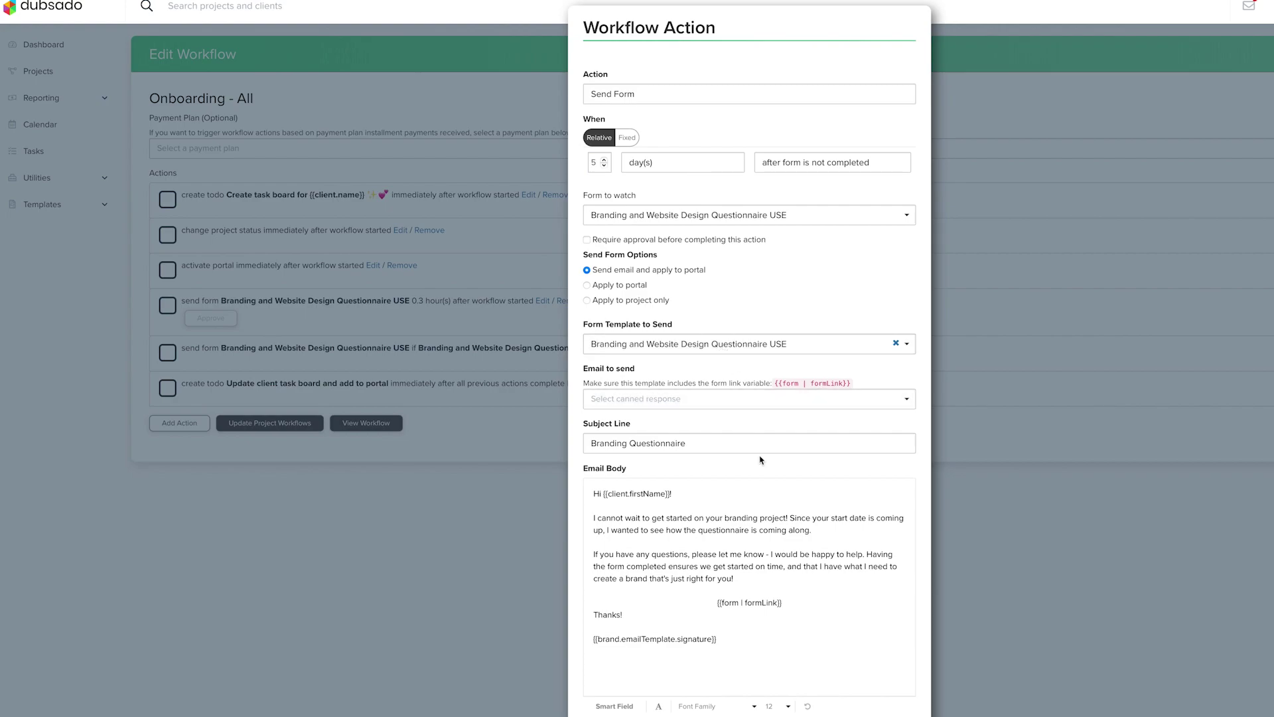
drag(593, 518, 813, 531)
click(701, 550)
click(1029, 529)
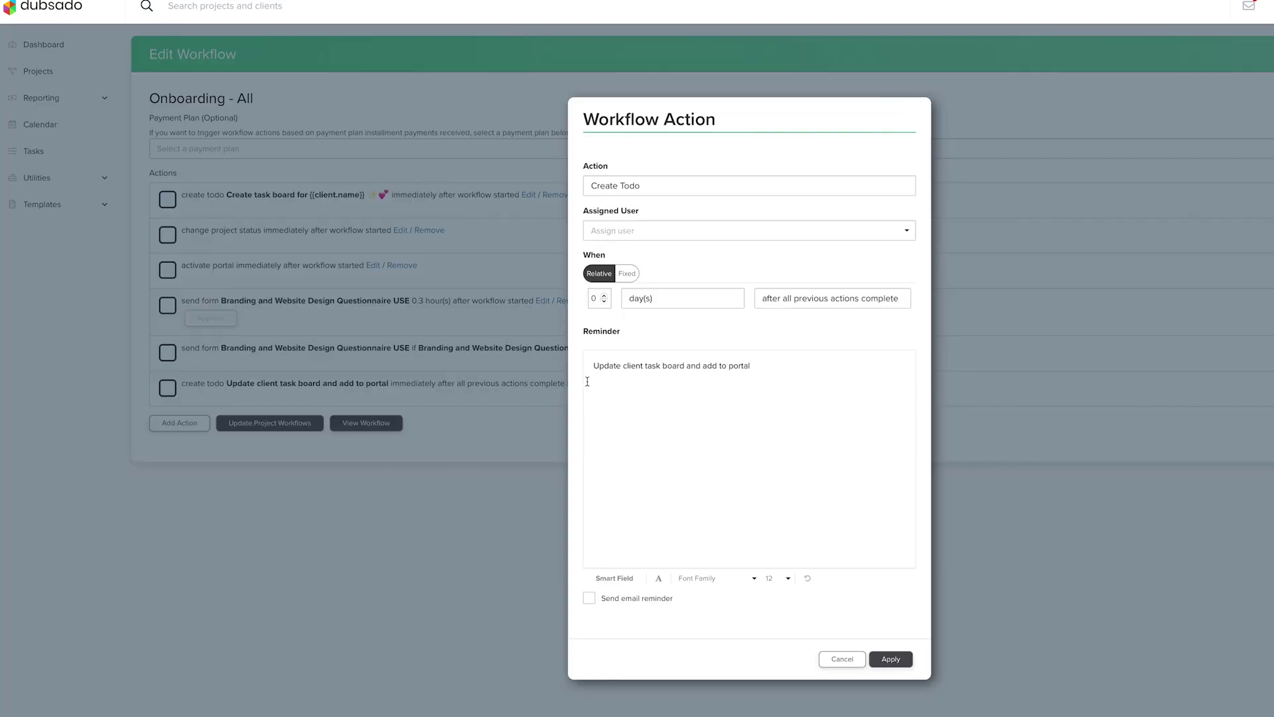
Open the task-board update to-do's settings, review its reminder text, and cancel without saving.
click(573, 384)
drag(593, 366, 763, 366)
click(762, 369)
click(837, 661)
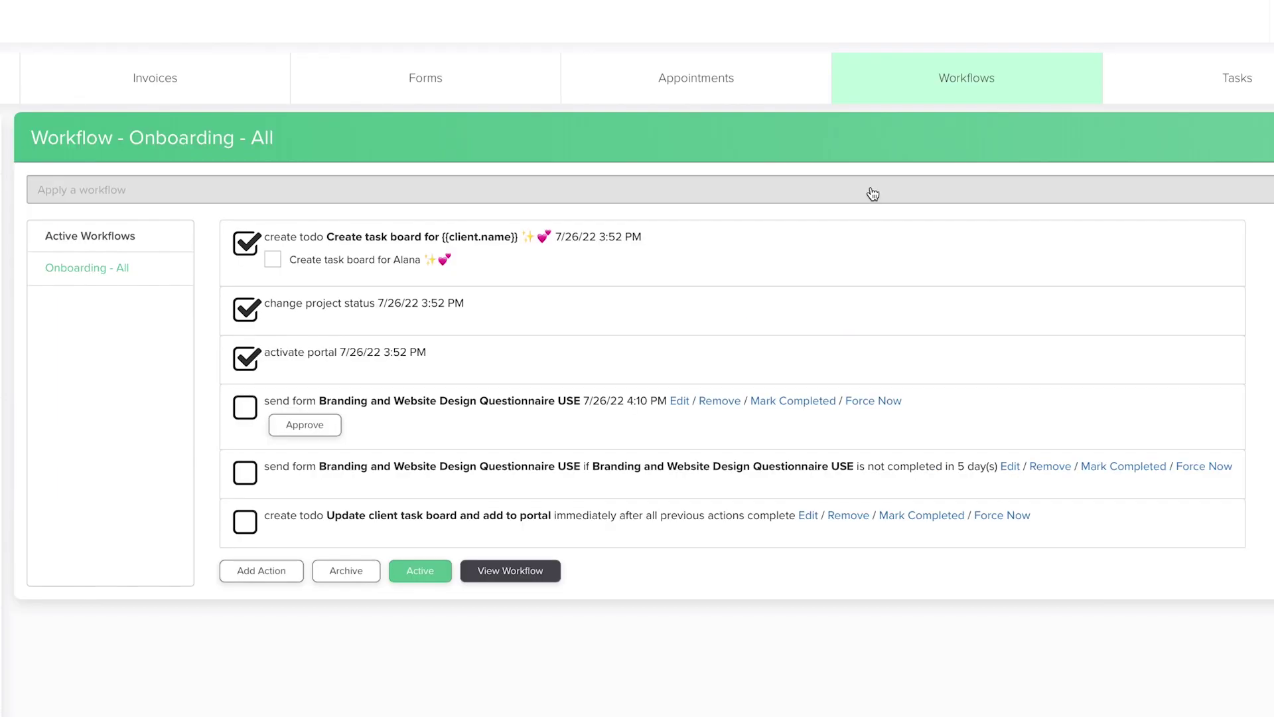
Preview the eight-action Branding Proposal workflow without applying it, then clear the preview.
click(873, 194)
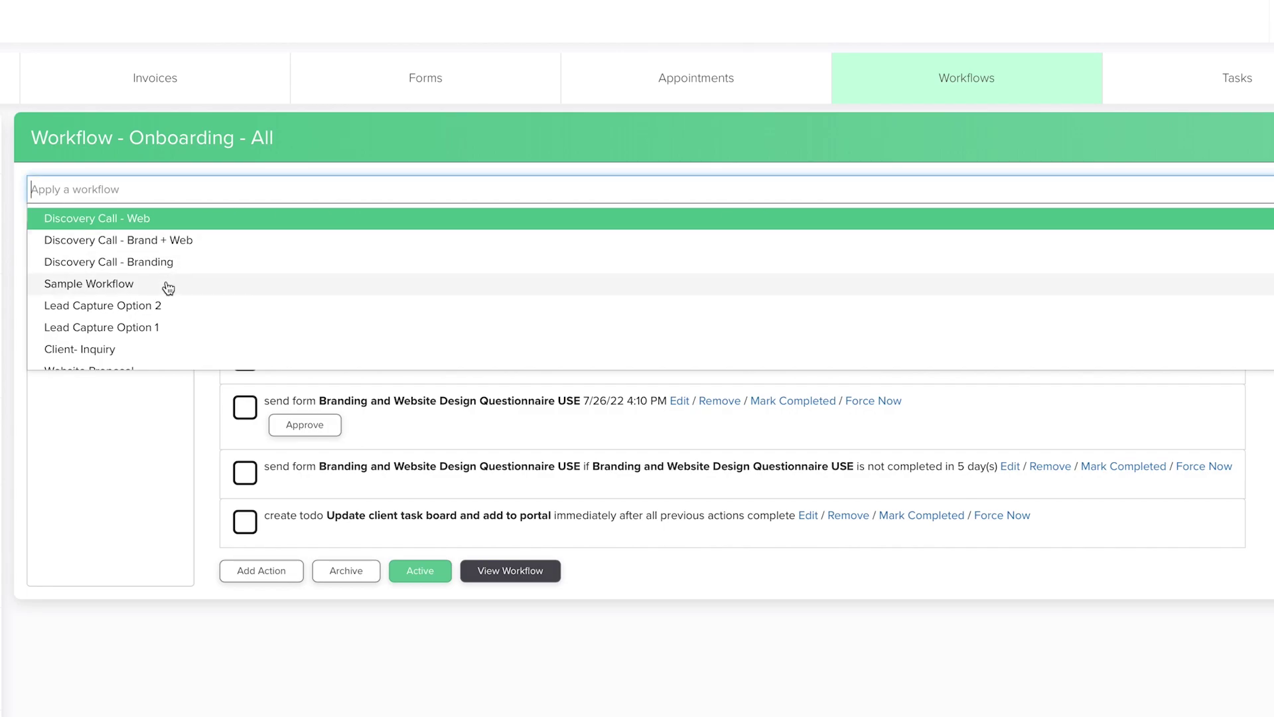
scroll(190, 330, down, 1)
click(134, 331)
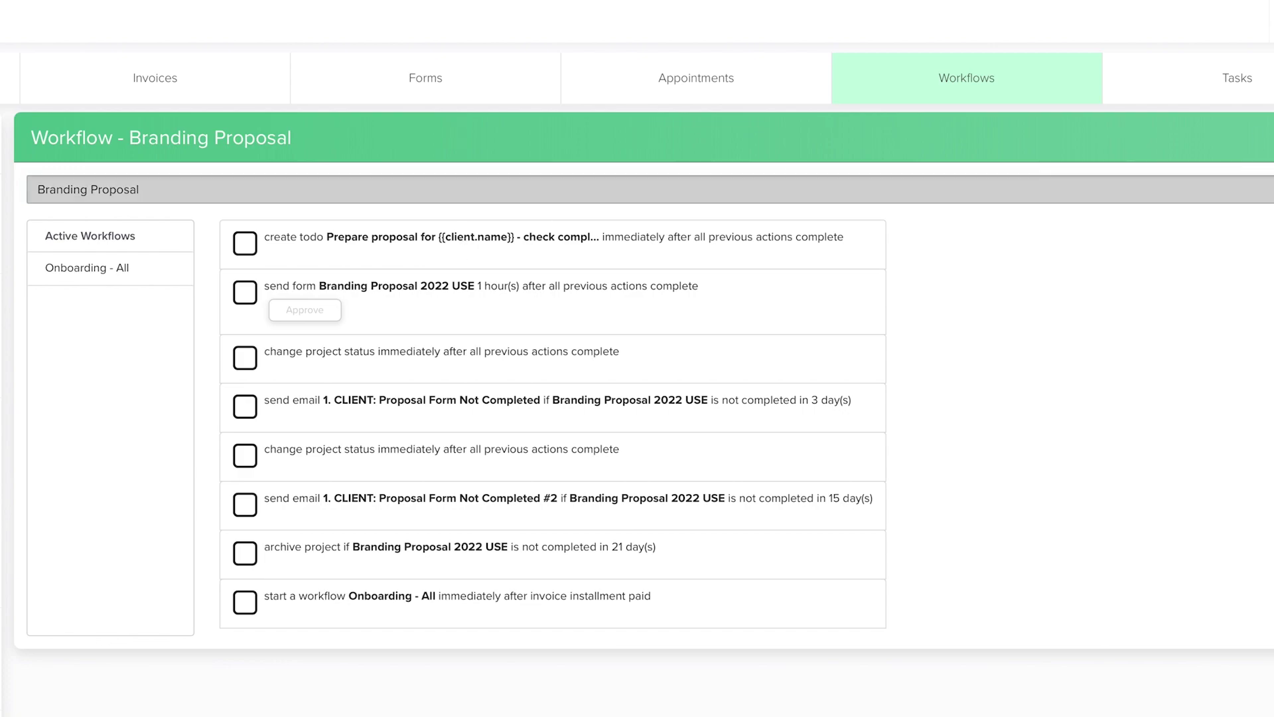
click(949, 77)
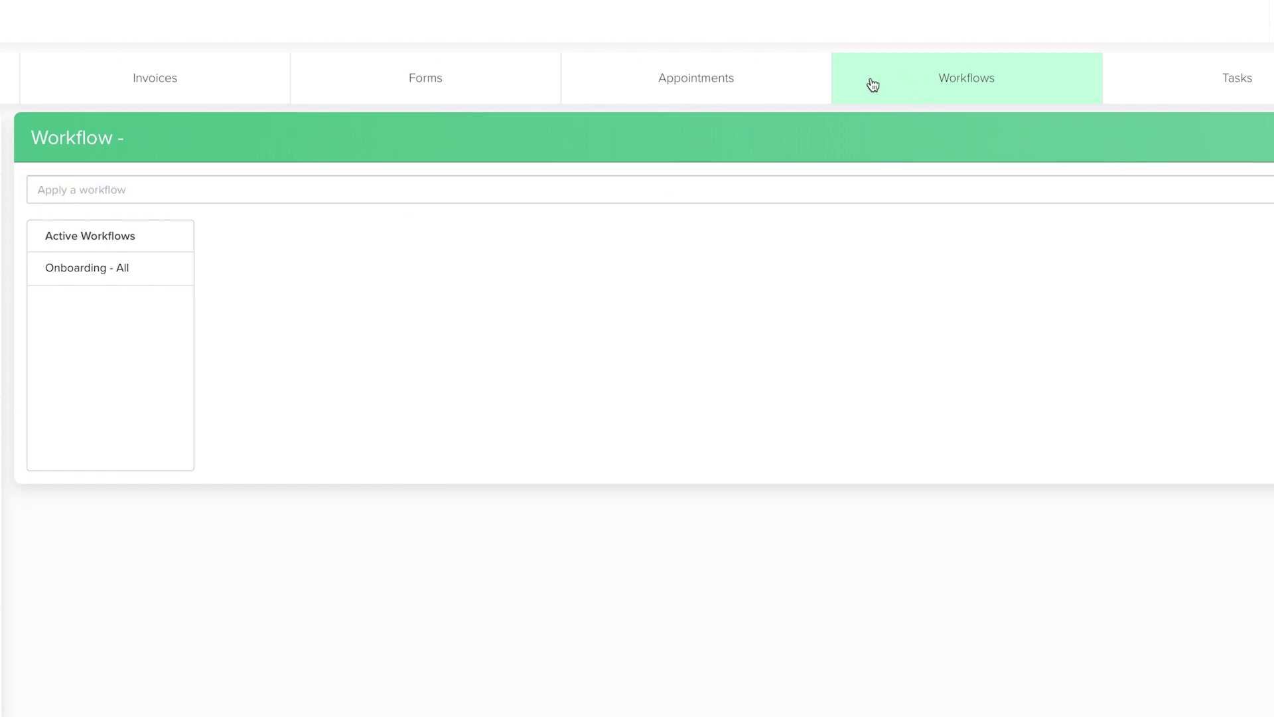
Select Onboarding - All under Active Workflows to list its completed and pending actions.
click(110, 262)
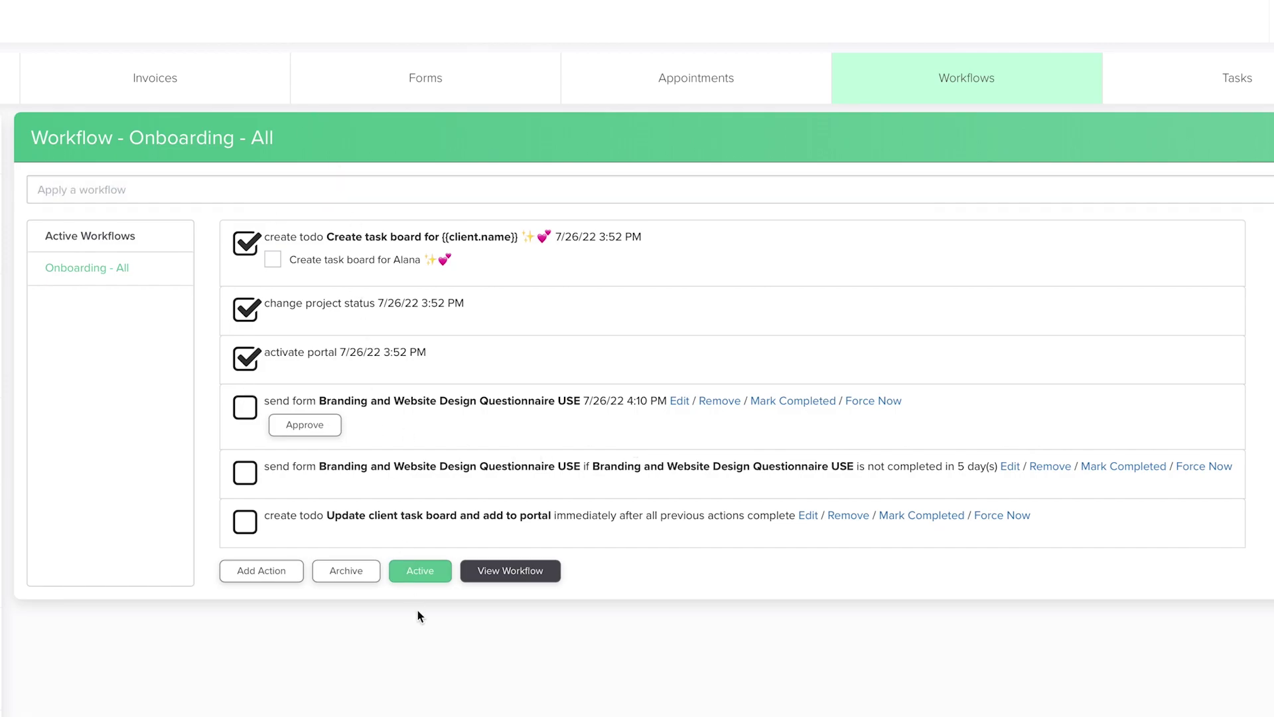
Change the send-form action's template to Client Website Design Questionnaire and apply it.
click(674, 402)
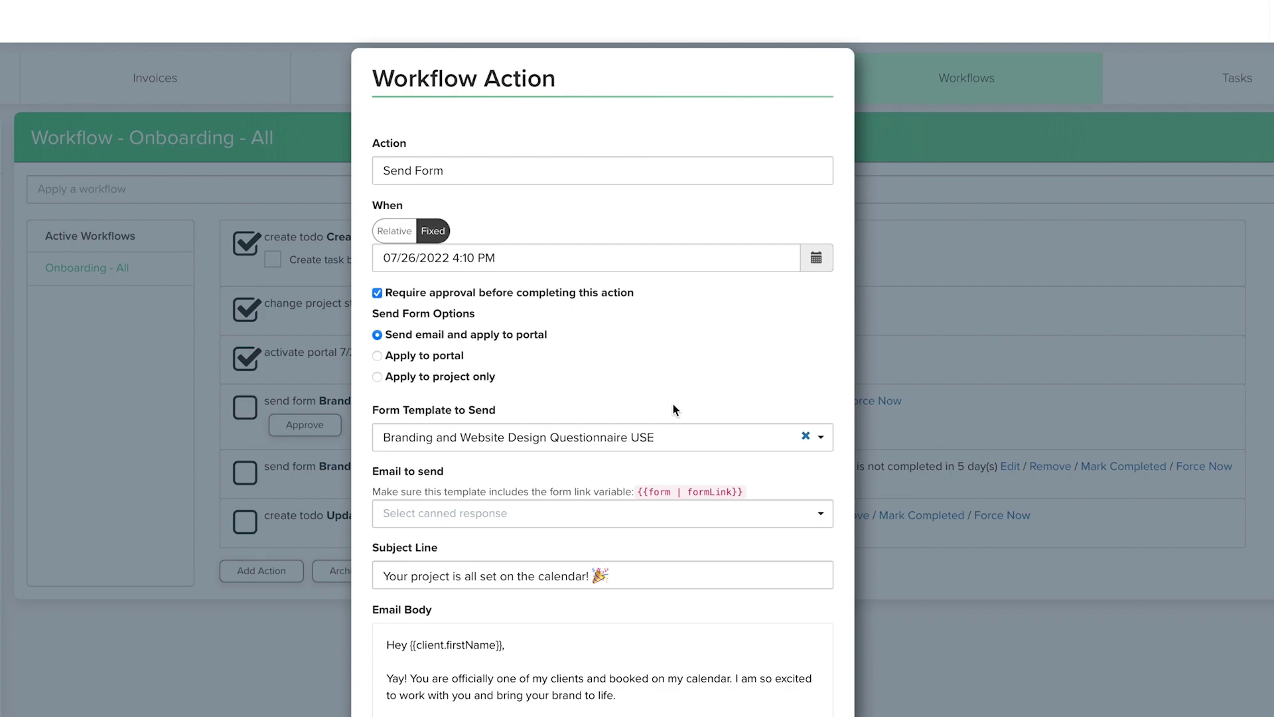
click(647, 436)
text(client)
click(484, 479)
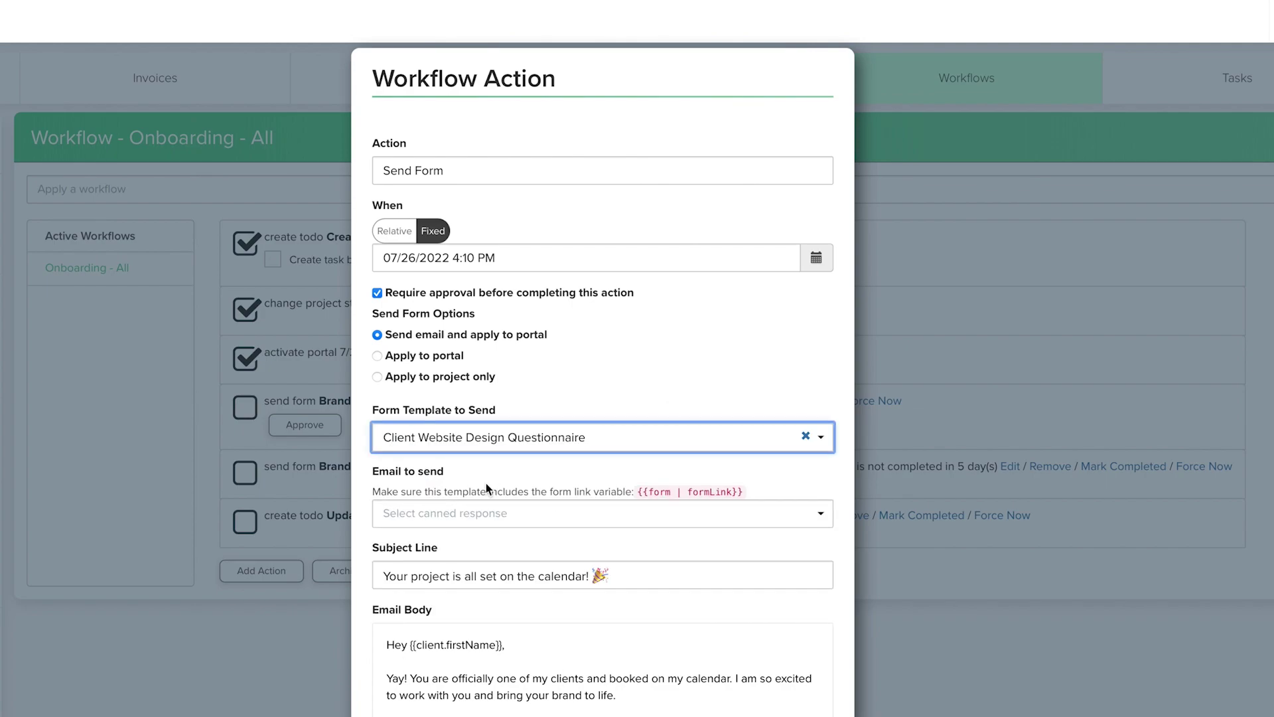
scroll(603, 670, down, 5)
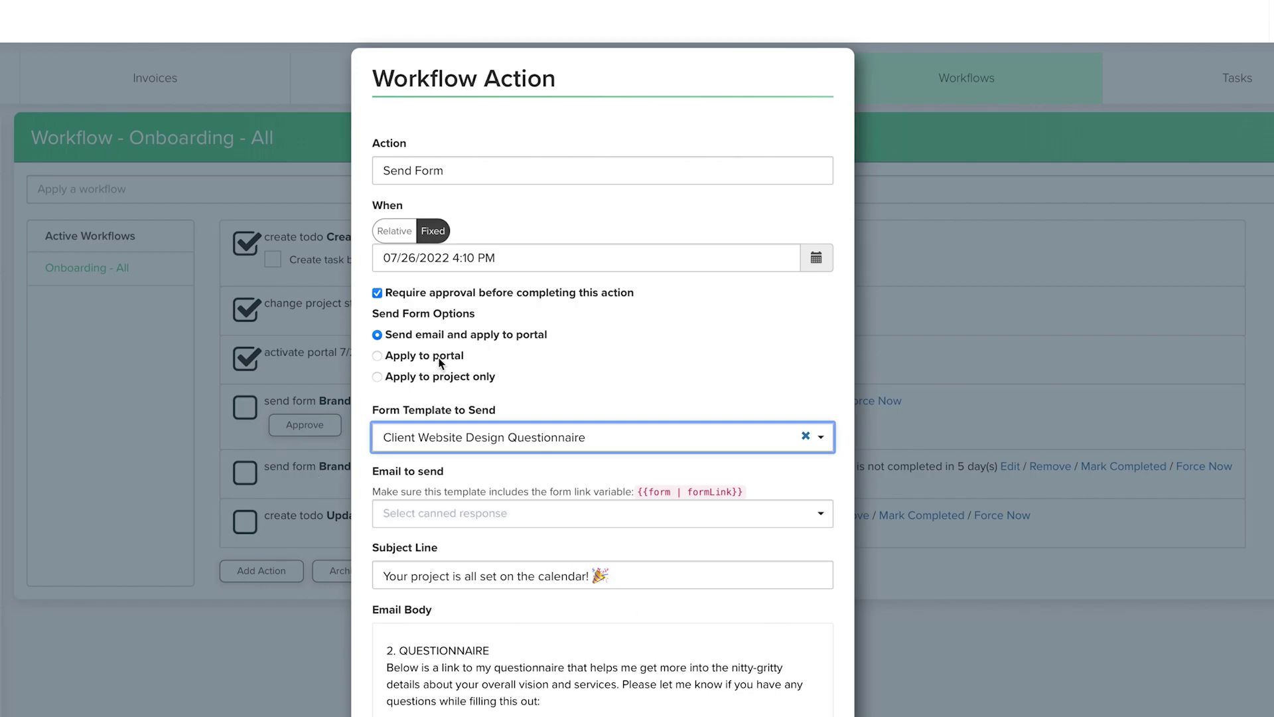
click(321, 390)
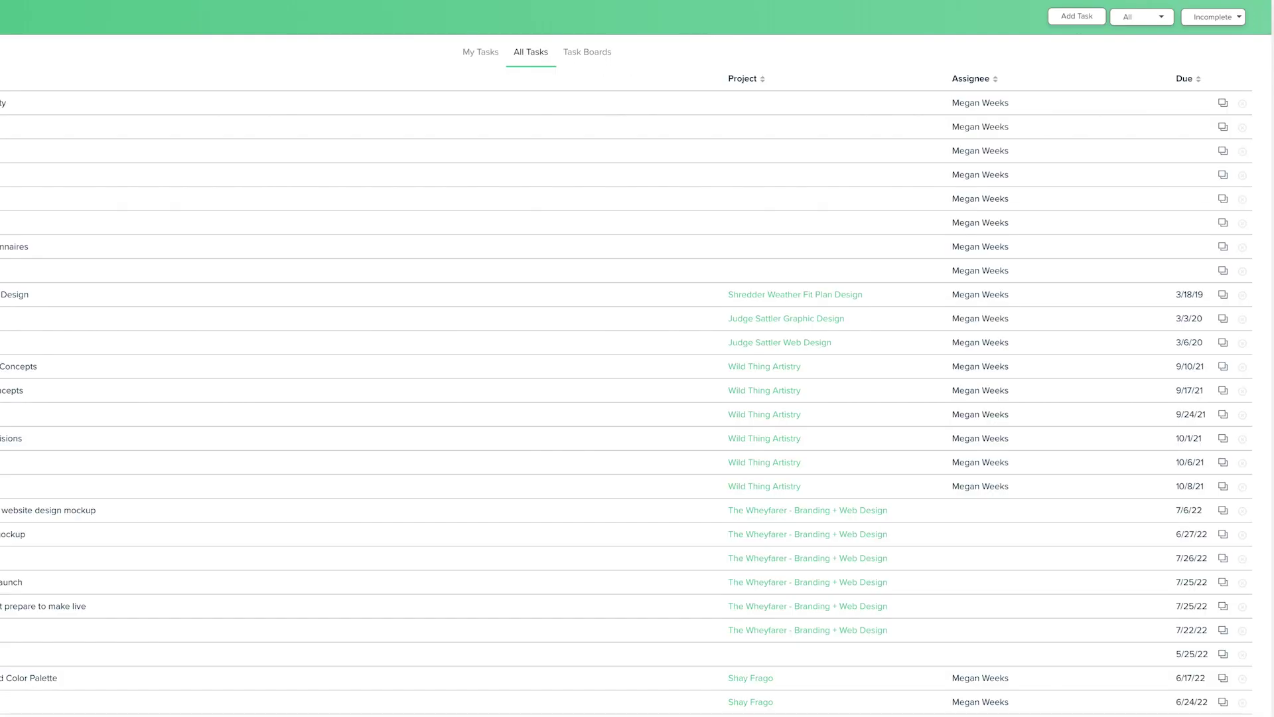
Switch to the Task Boards tab to see all boards, including Sample Task Board.
click(587, 60)
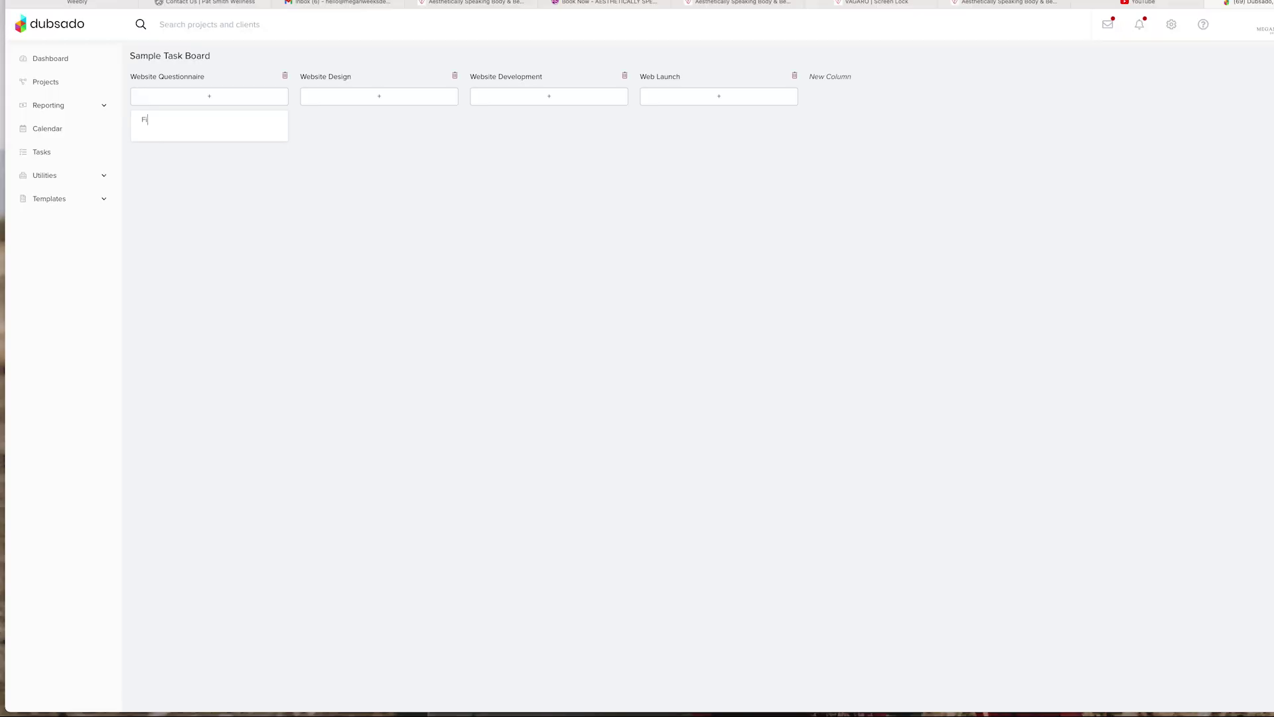
Add 'Fill out questionnaire' under Website Questionnaire and 'Start web design mockup' under Website Design.
text(ll out questionnaire)
key(Return)
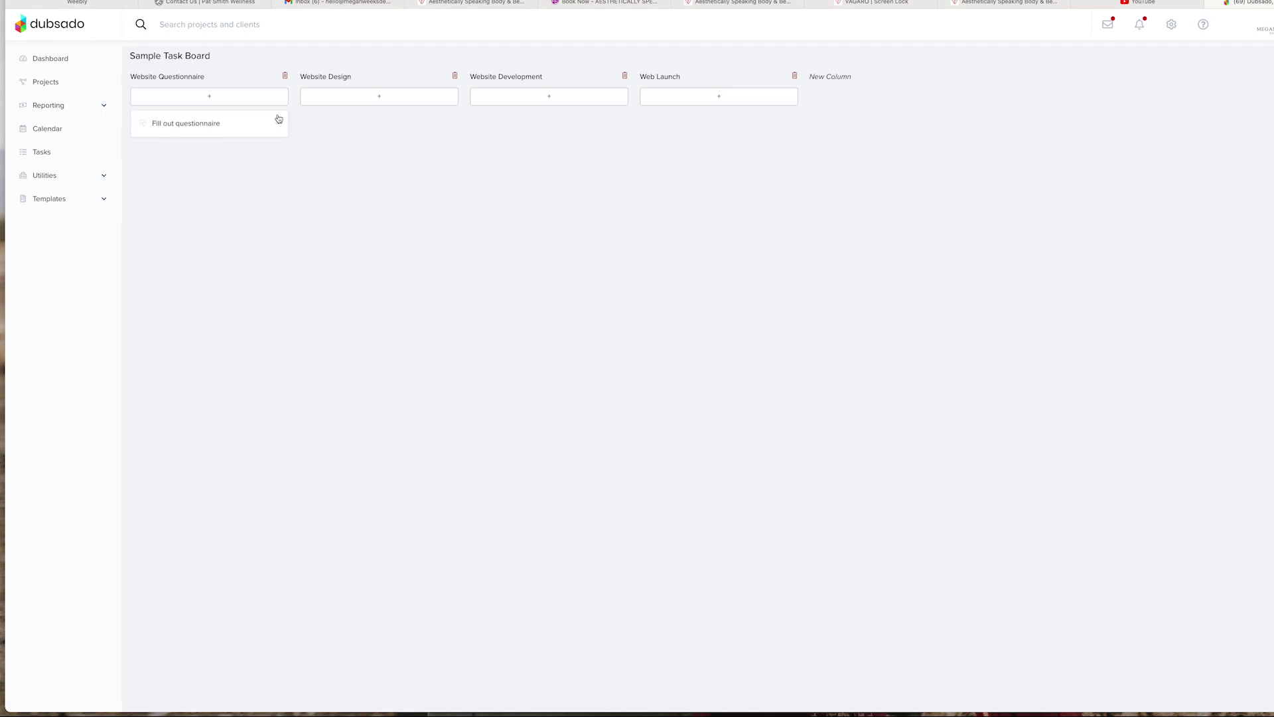
click(280, 124)
click(347, 132)
click(375, 100)
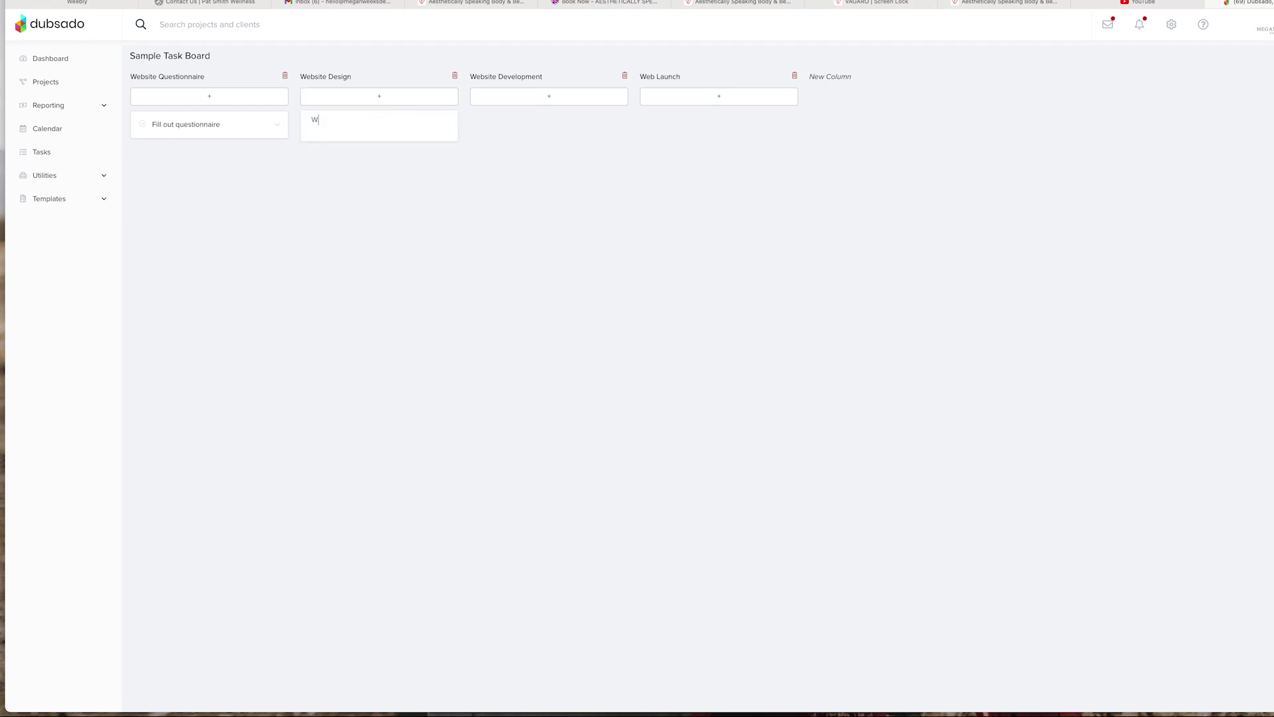
text(Start web desin)
key(BackSpace)
key(BackSpace)
text(ign mockup)
key(Return)
Add 'Web development' under Website Development and 'Launch website!' under Web Launch.
click(542, 99)
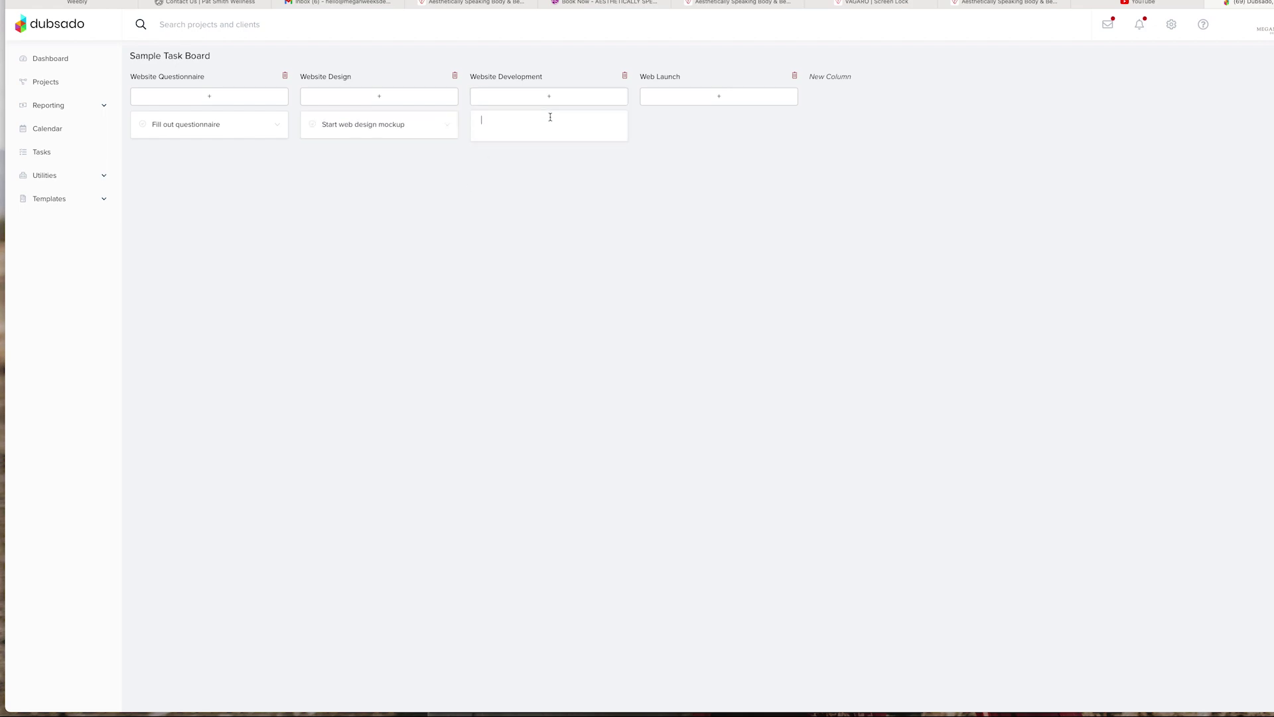
text(Web development)
key(Return)
click(716, 98)
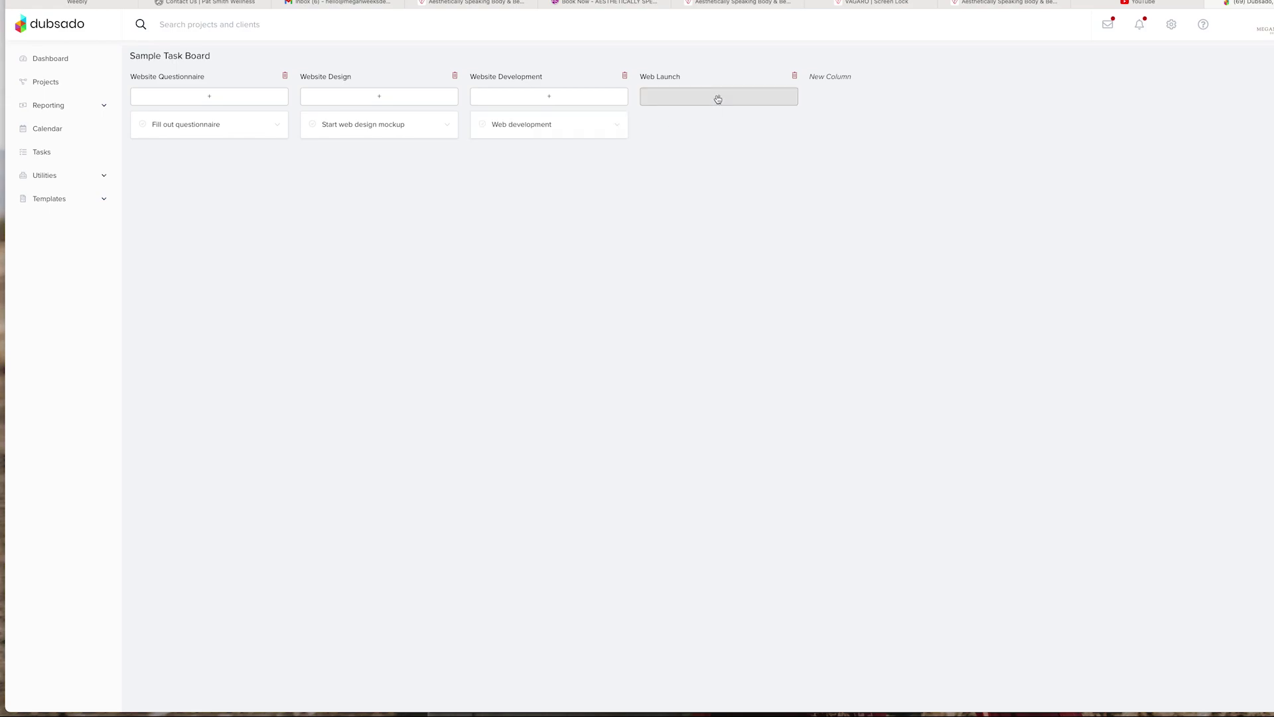
text(Launch website)
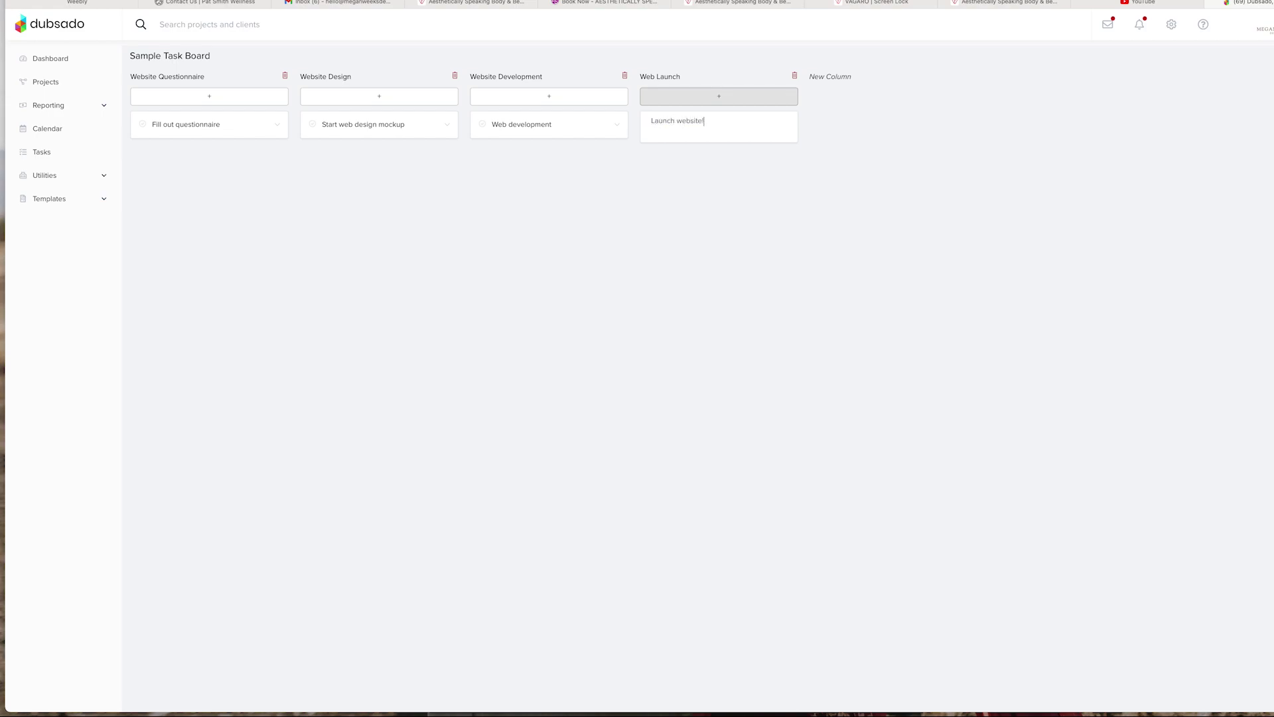
text(!)
key(Return)
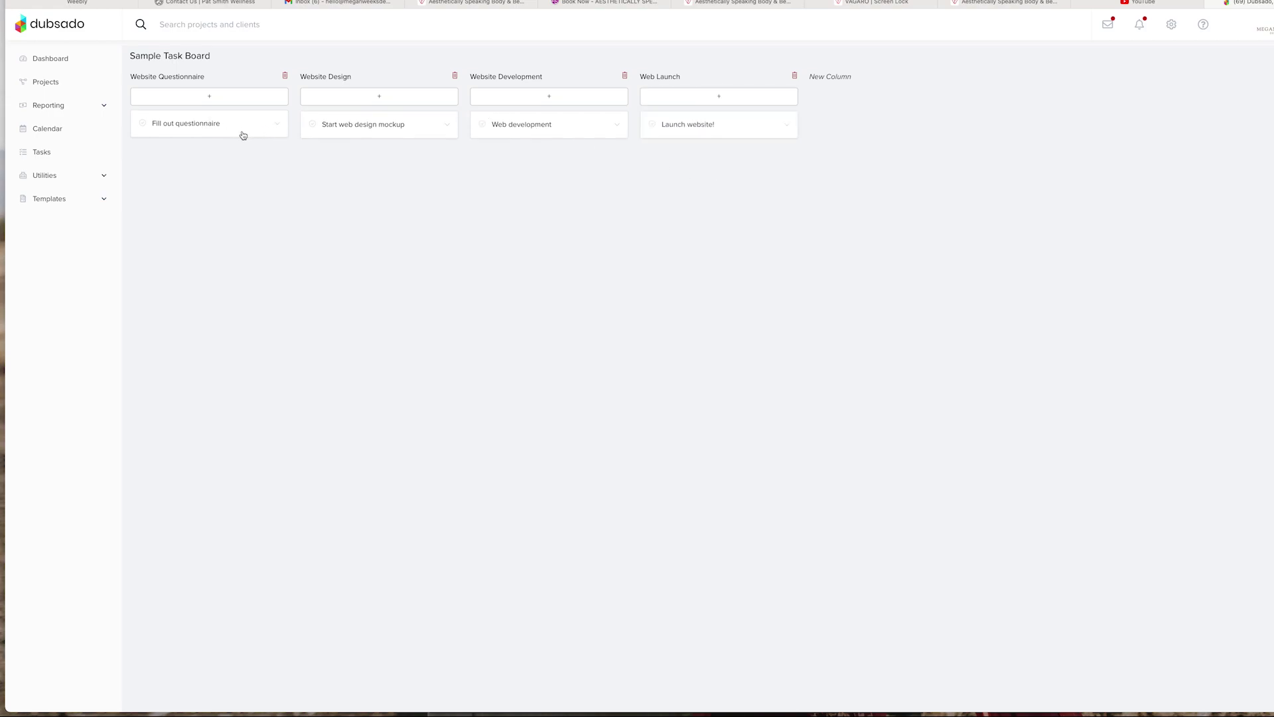
Add 'Answer questions' below Fill out questionnaire, then return to the task boards list.
click(232, 100)
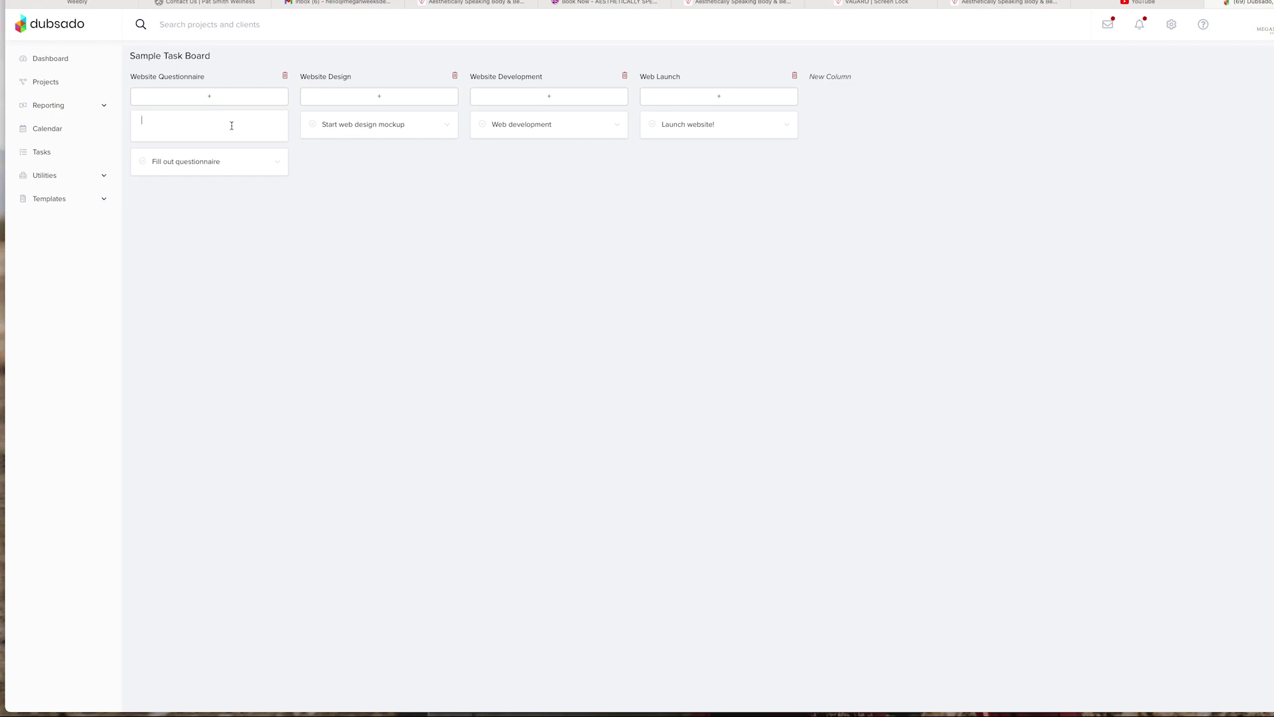
text(Answer questions)
key(Return)
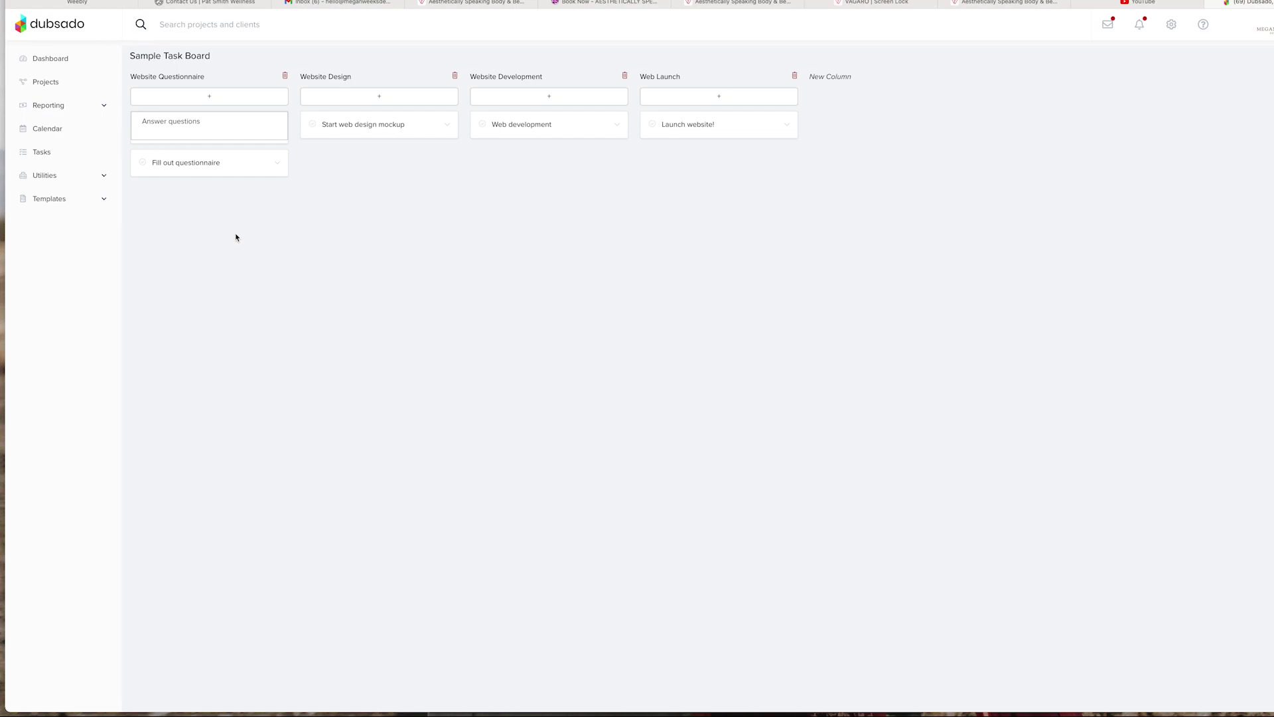
drag(187, 162, 186, 123)
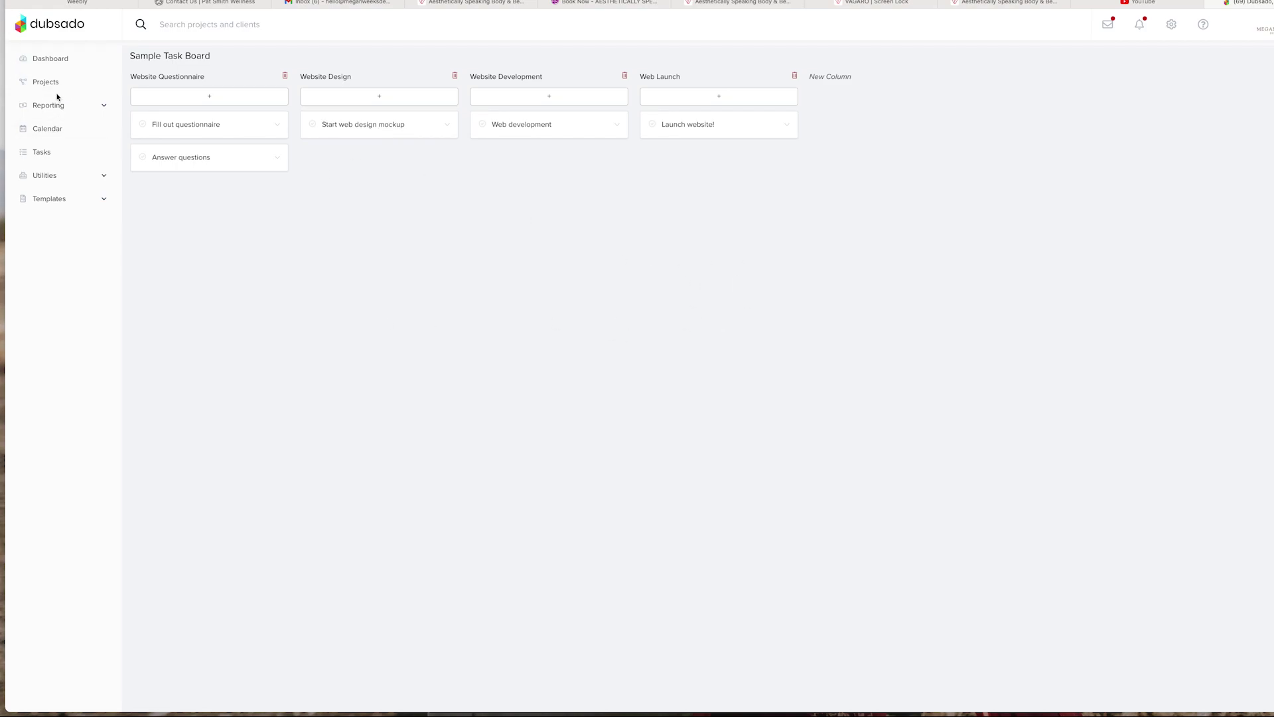
key(super+bracketleft)
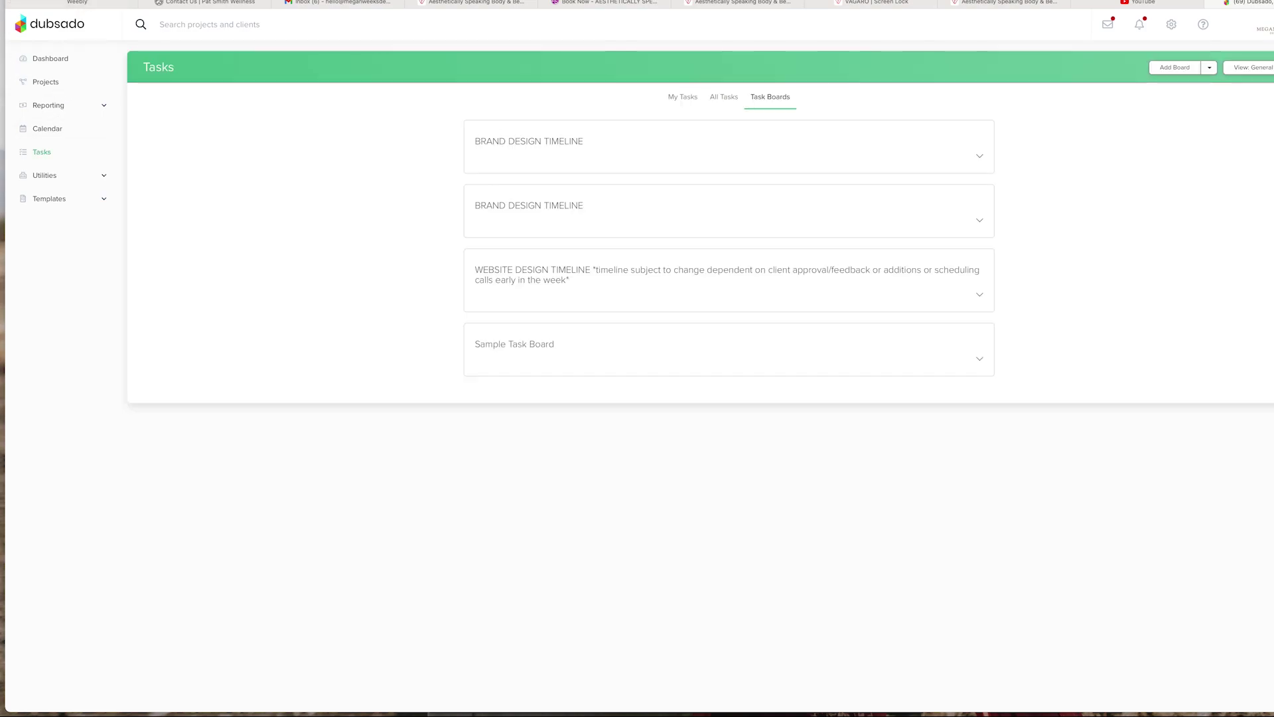
Return to the project and show the Sample Task Board under Tasks, via All Tasks then Task Boards.
key(super+bracketleft)
key(super+bracketleft)
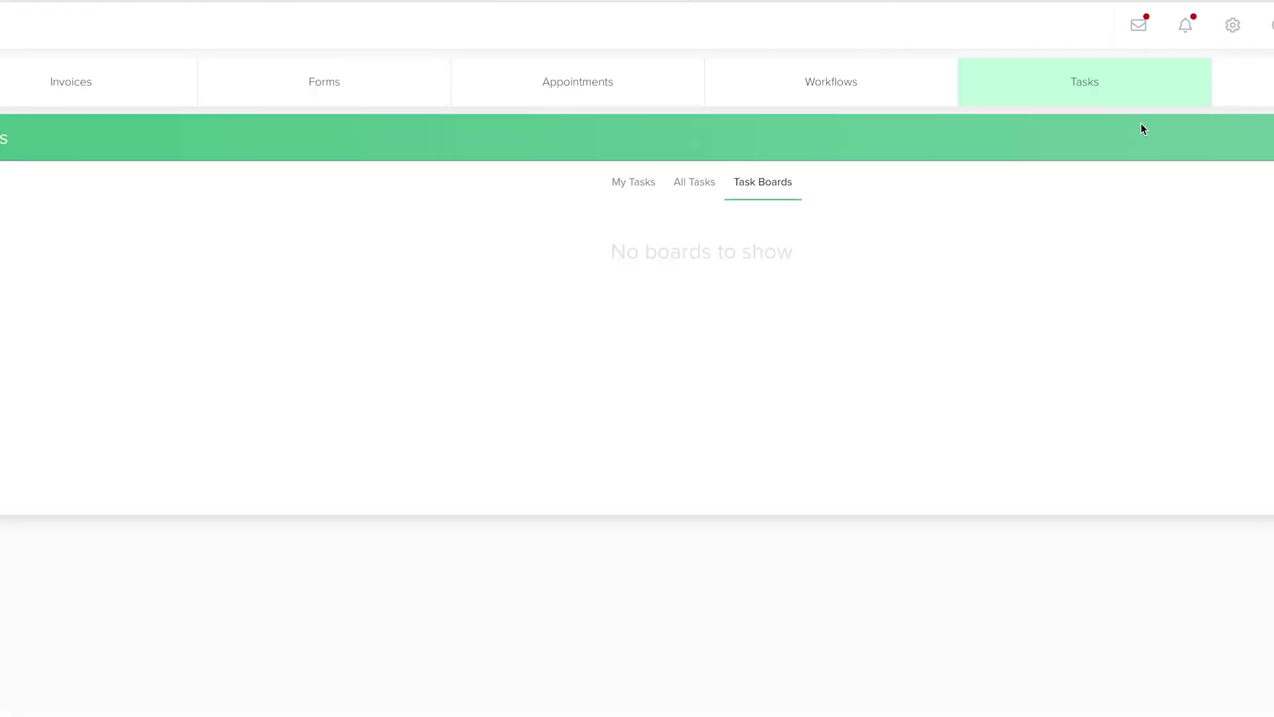
click(1121, 101)
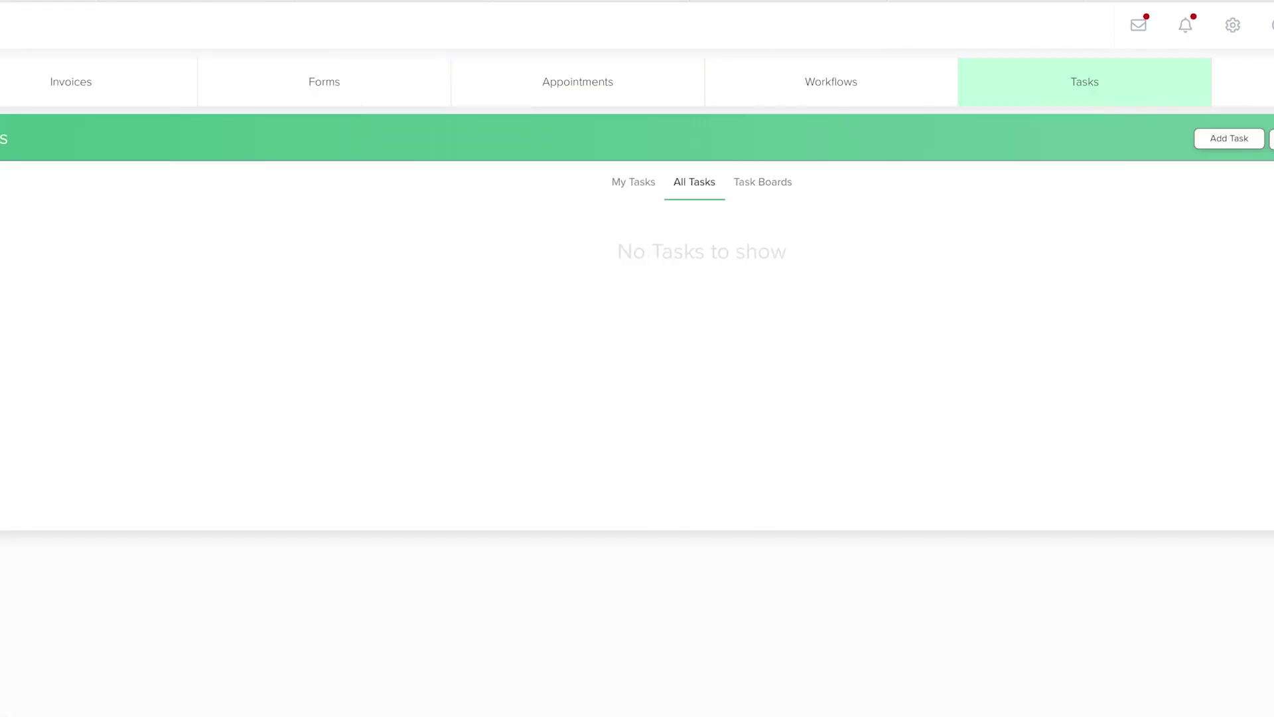
click(733, 187)
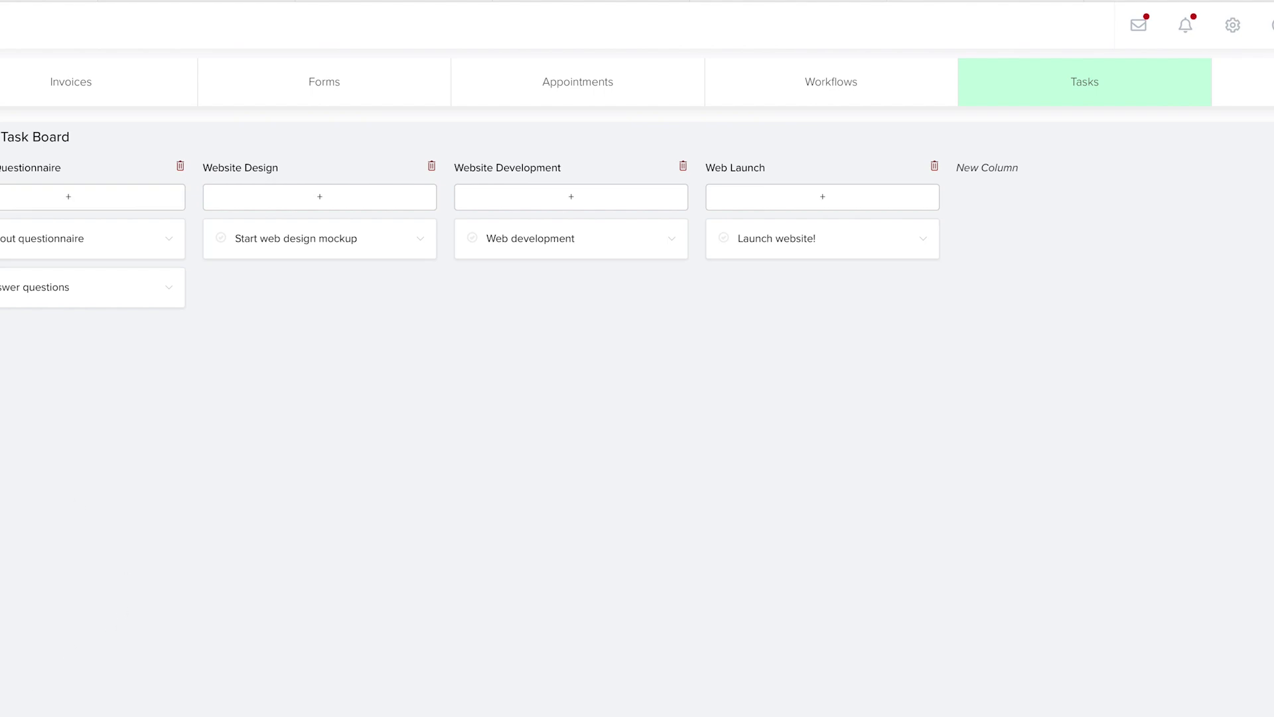
Edit the Fill out questionnaire task and set its due date to July 28, 2022.
click(168, 239)
click(17, 243)
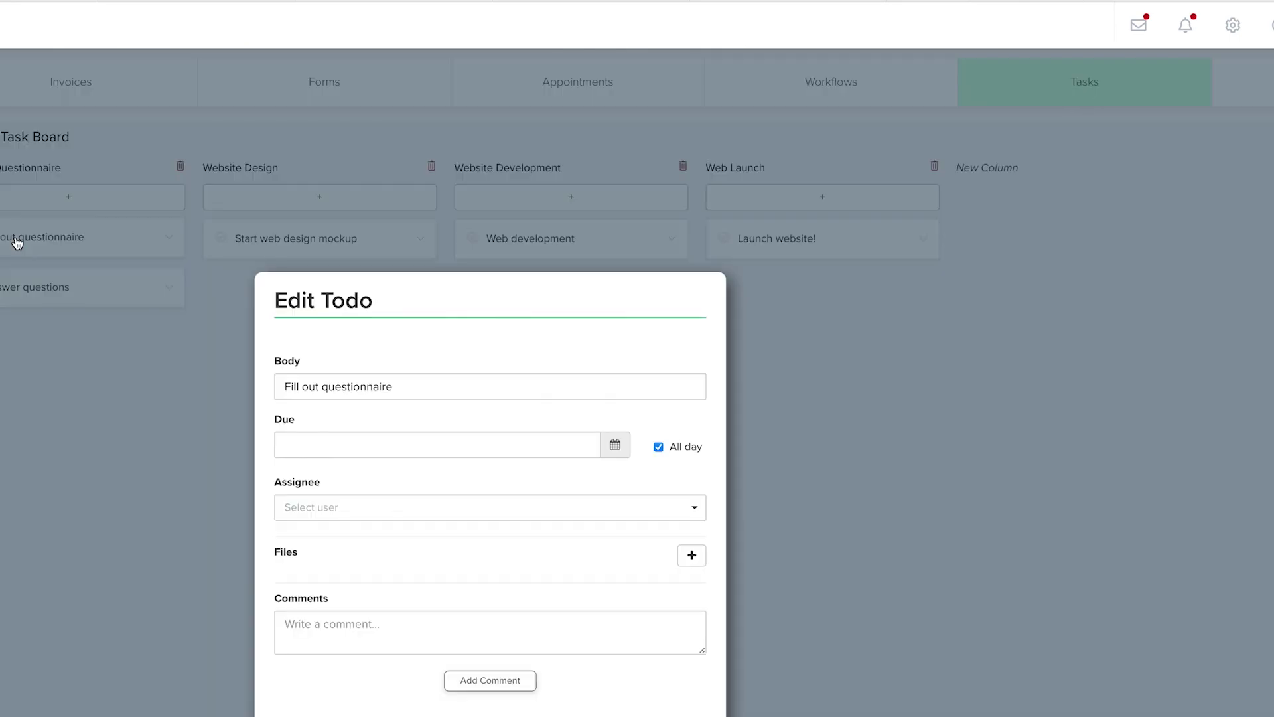
click(301, 384)
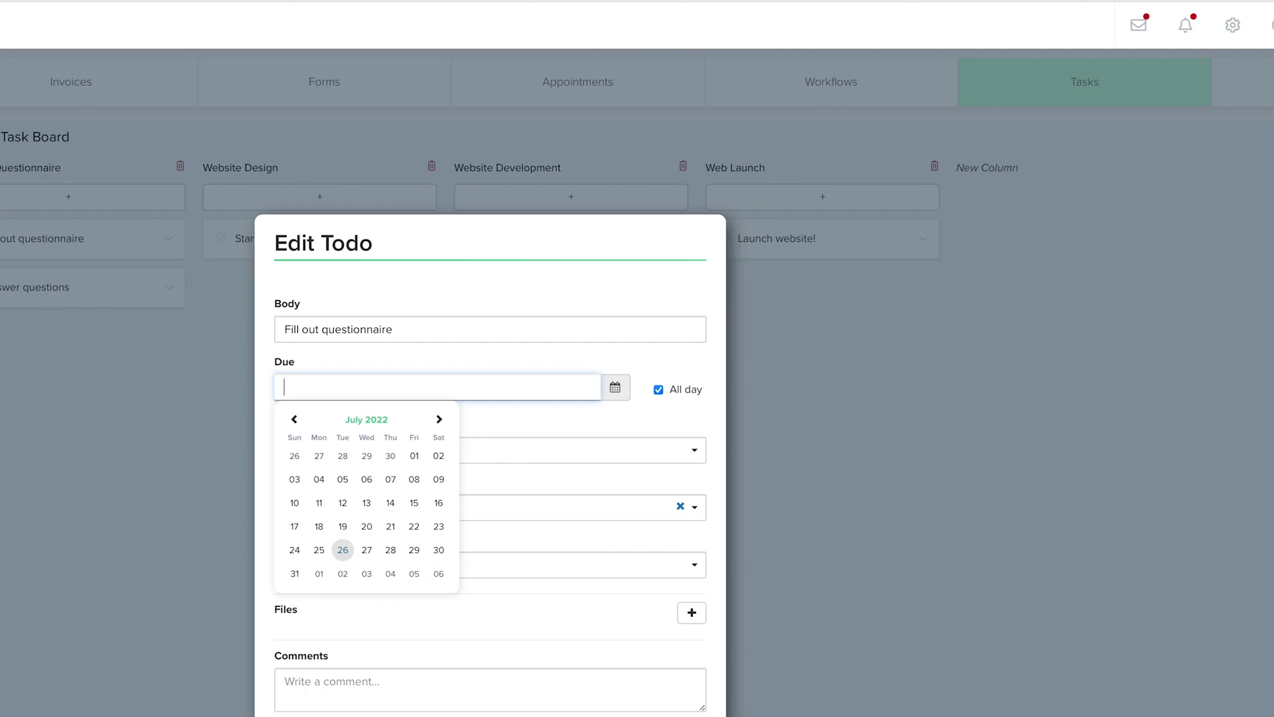
click(391, 549)
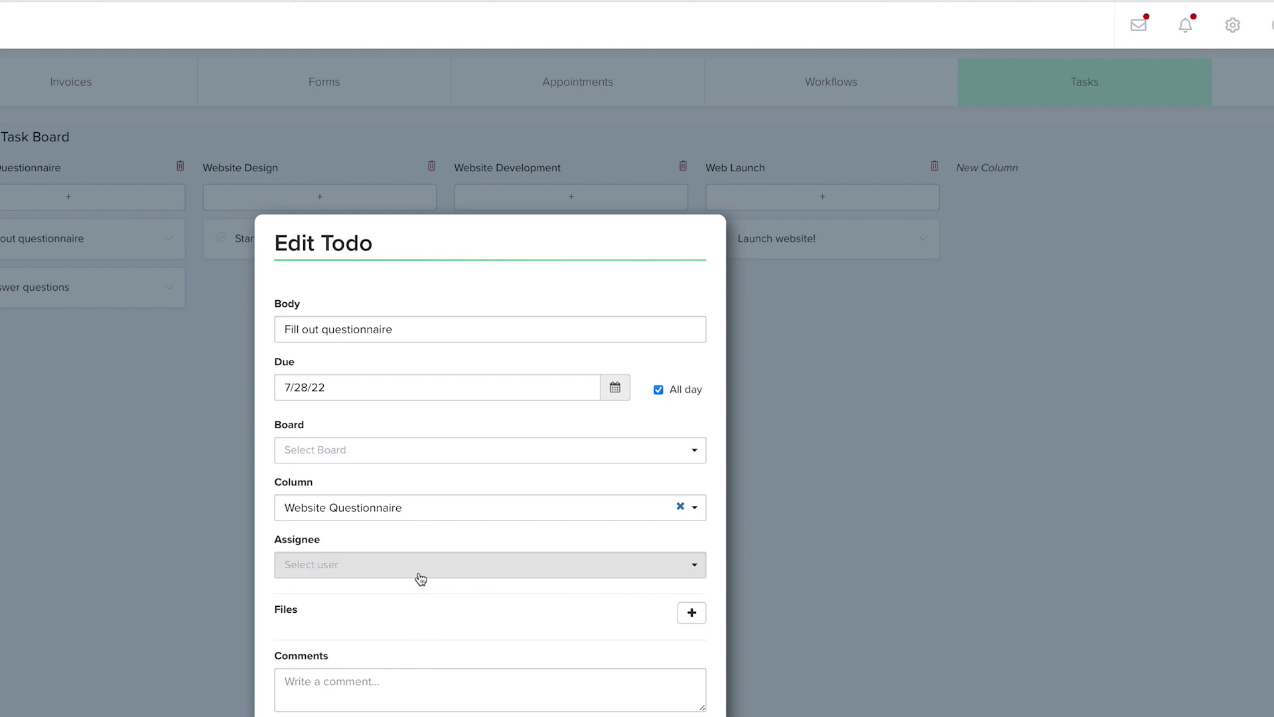
Save the task with no assignee, then open and close the Answer questions task unchanged.
click(289, 565)
click(326, 561)
click(326, 560)
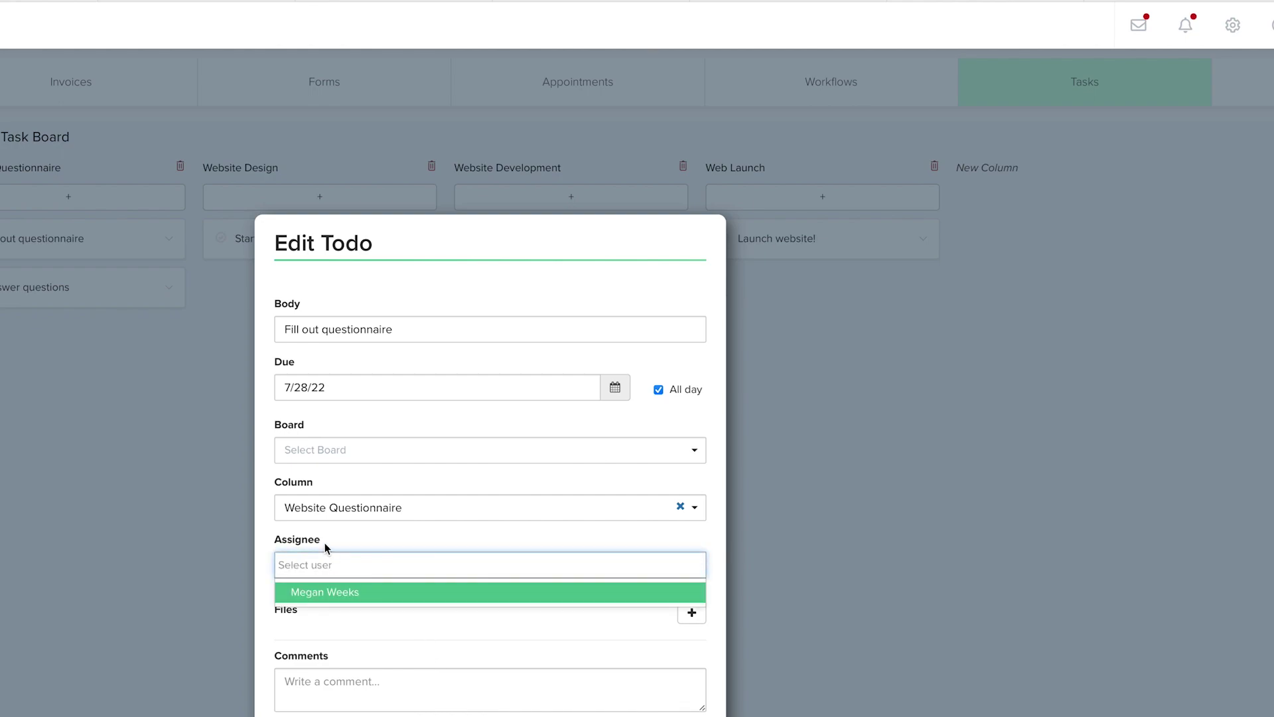
click(325, 555)
click(219, 416)
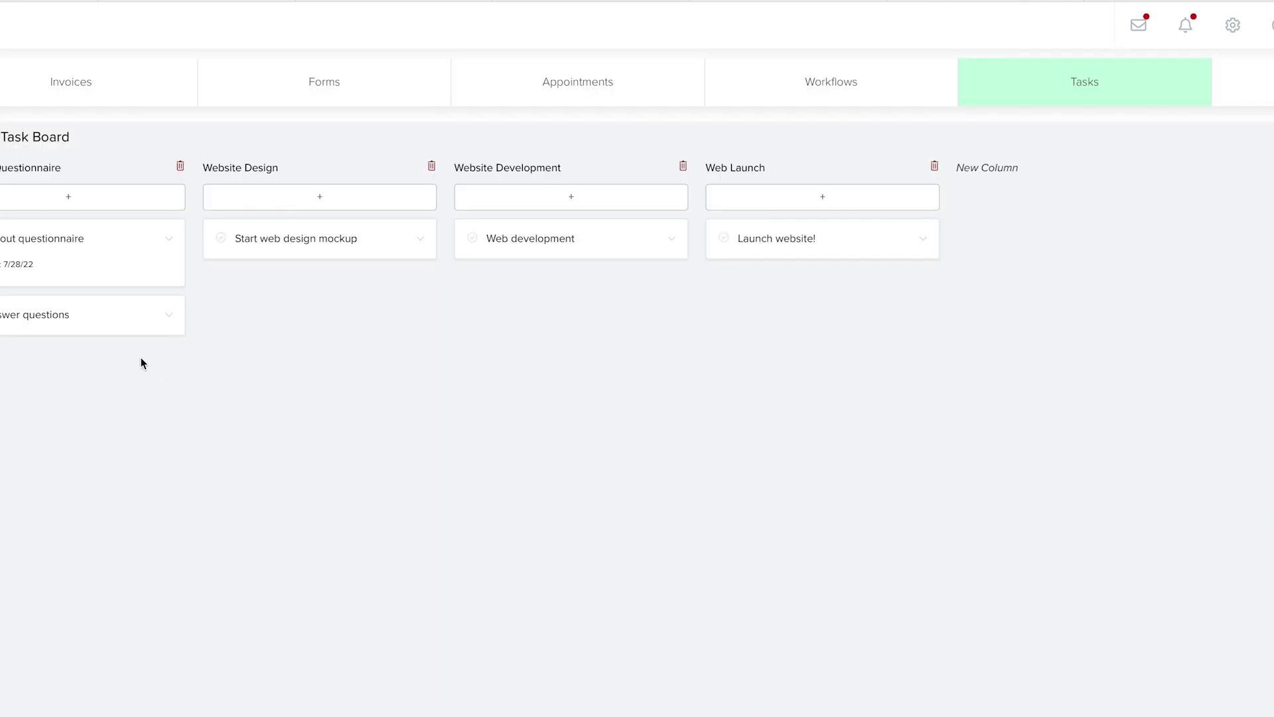
click(132, 325)
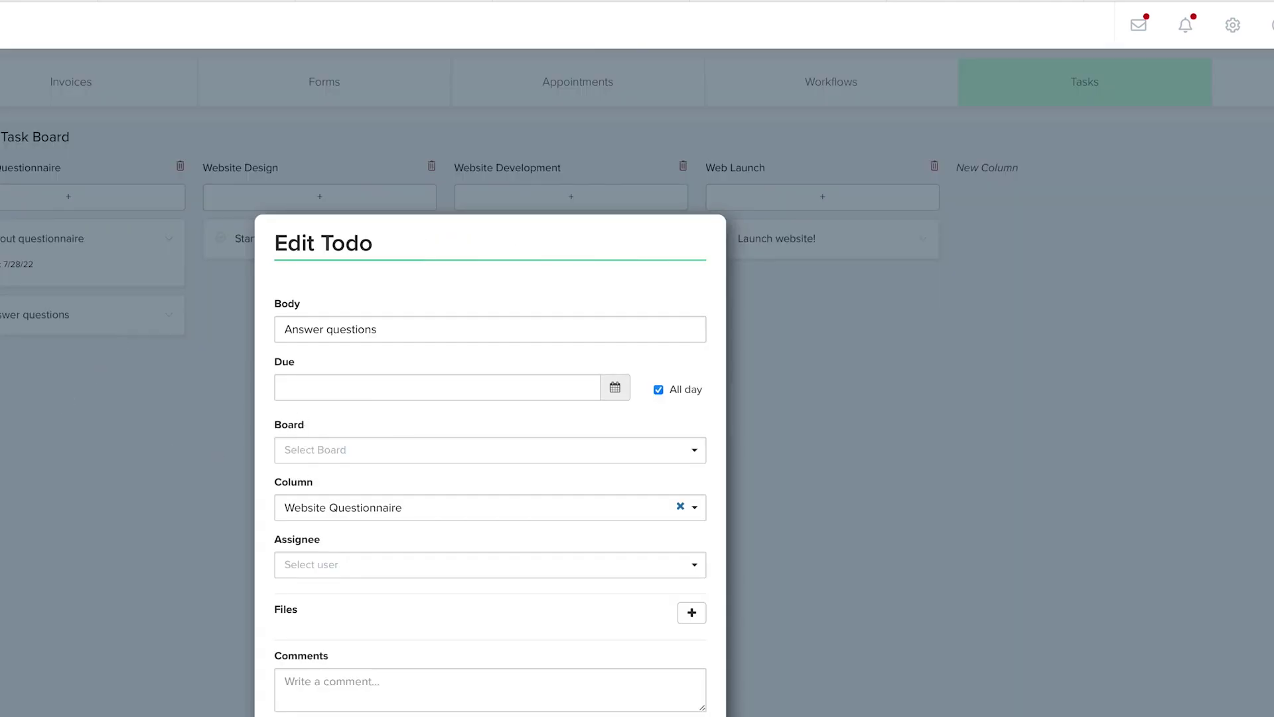
key(Escape)
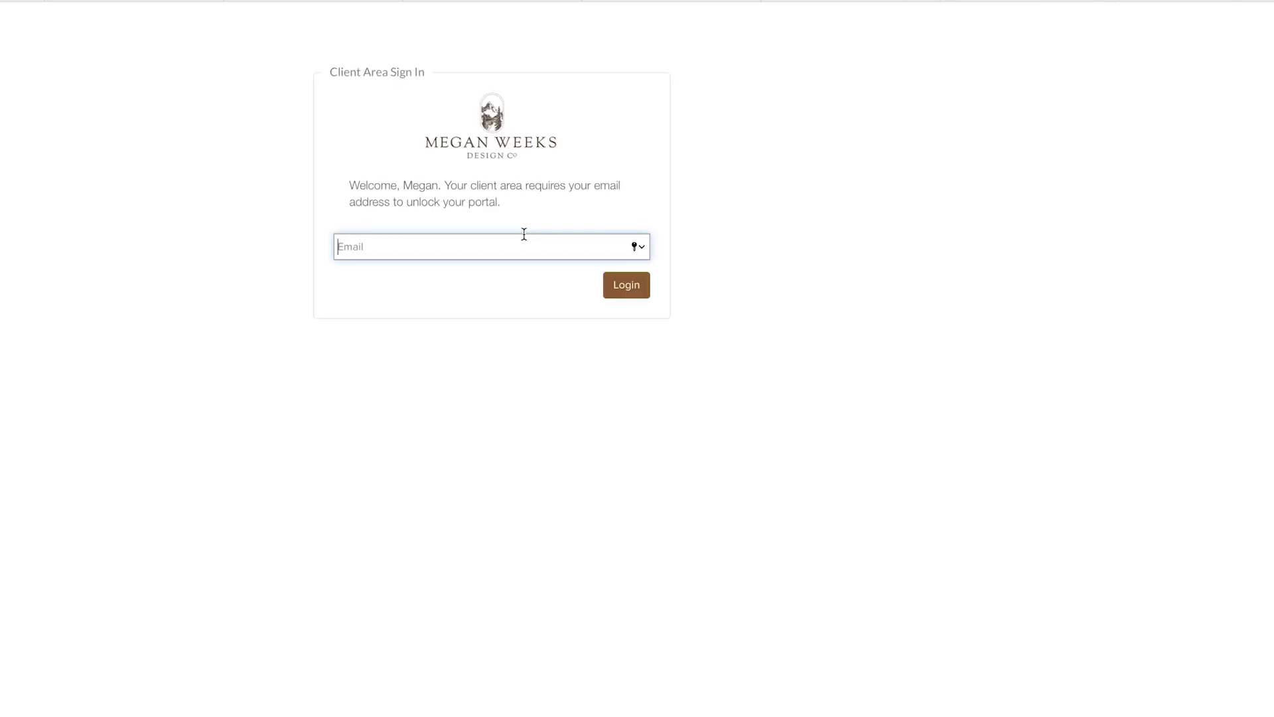
Unlock the client portal with the client's email, browse Projects and Home, then return to the admin board.
text(meganw)
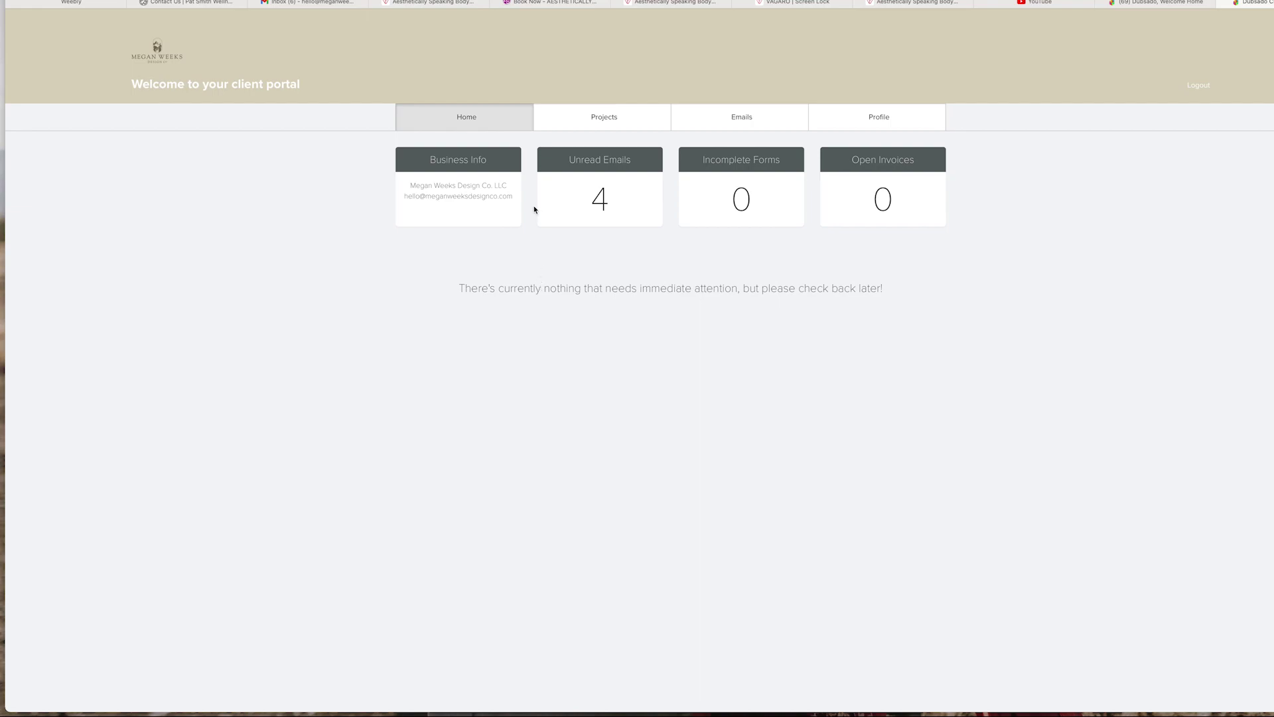
click(590, 116)
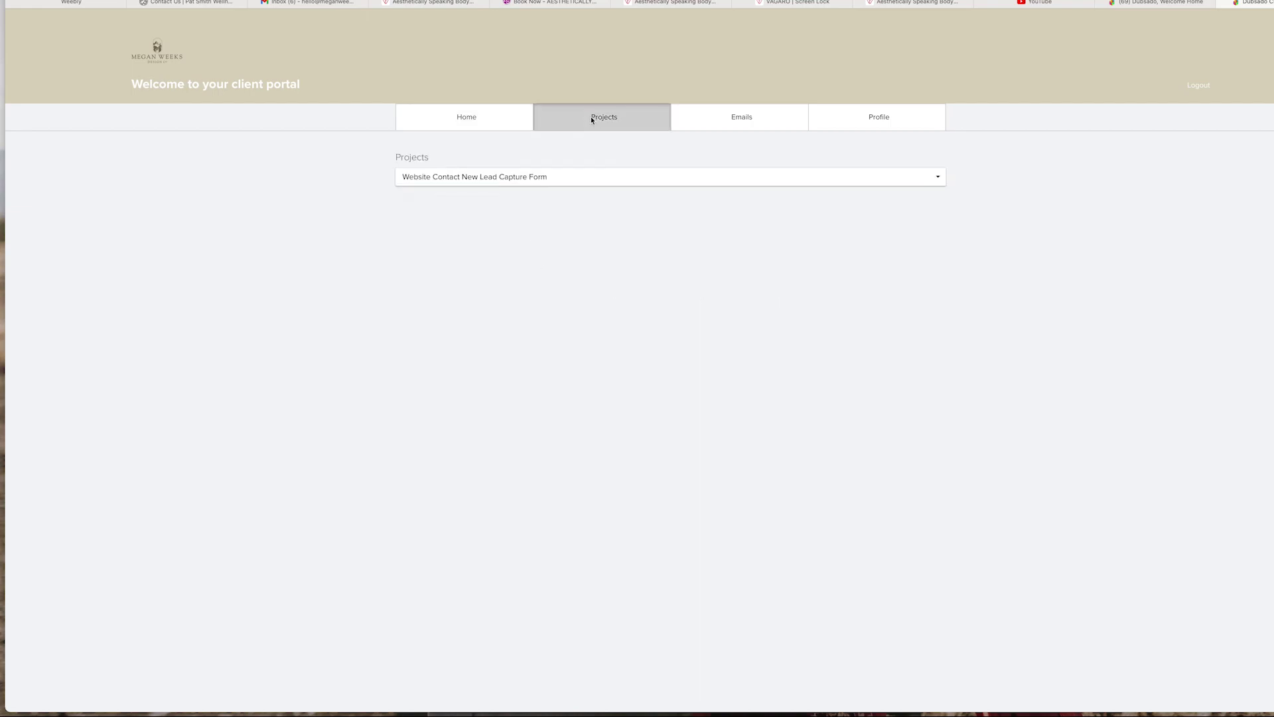
click(531, 176)
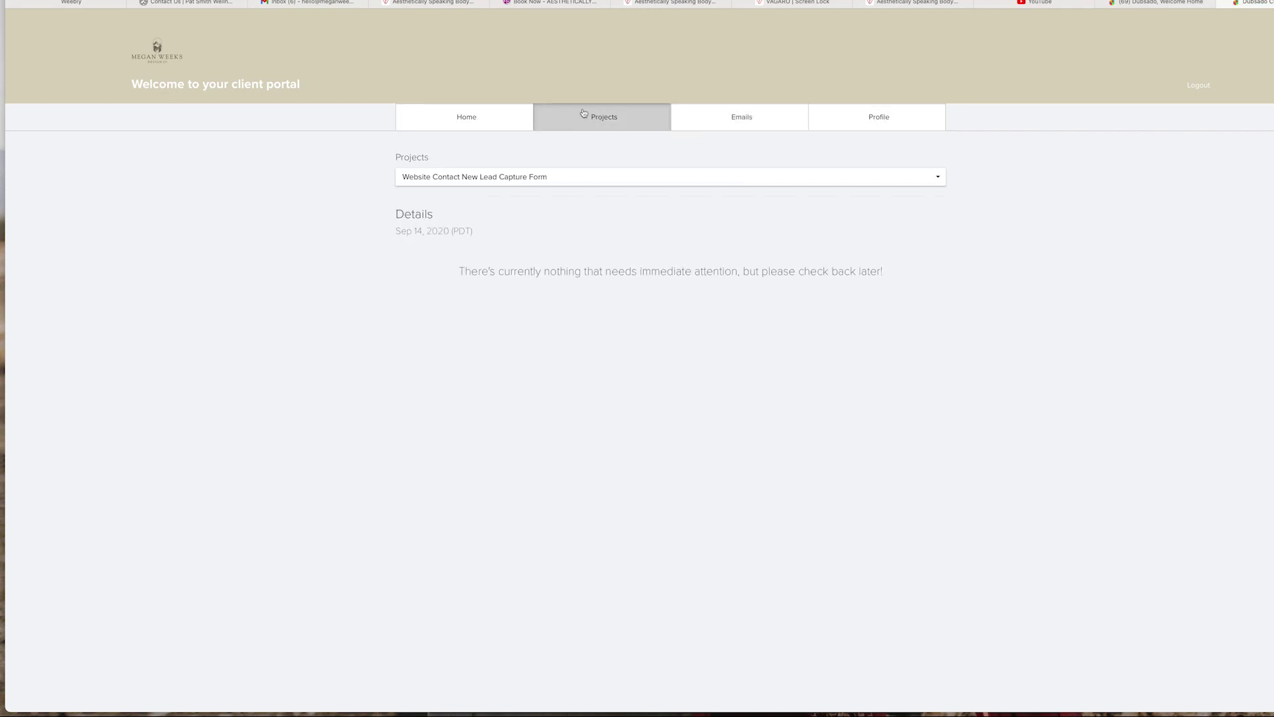
click(492, 113)
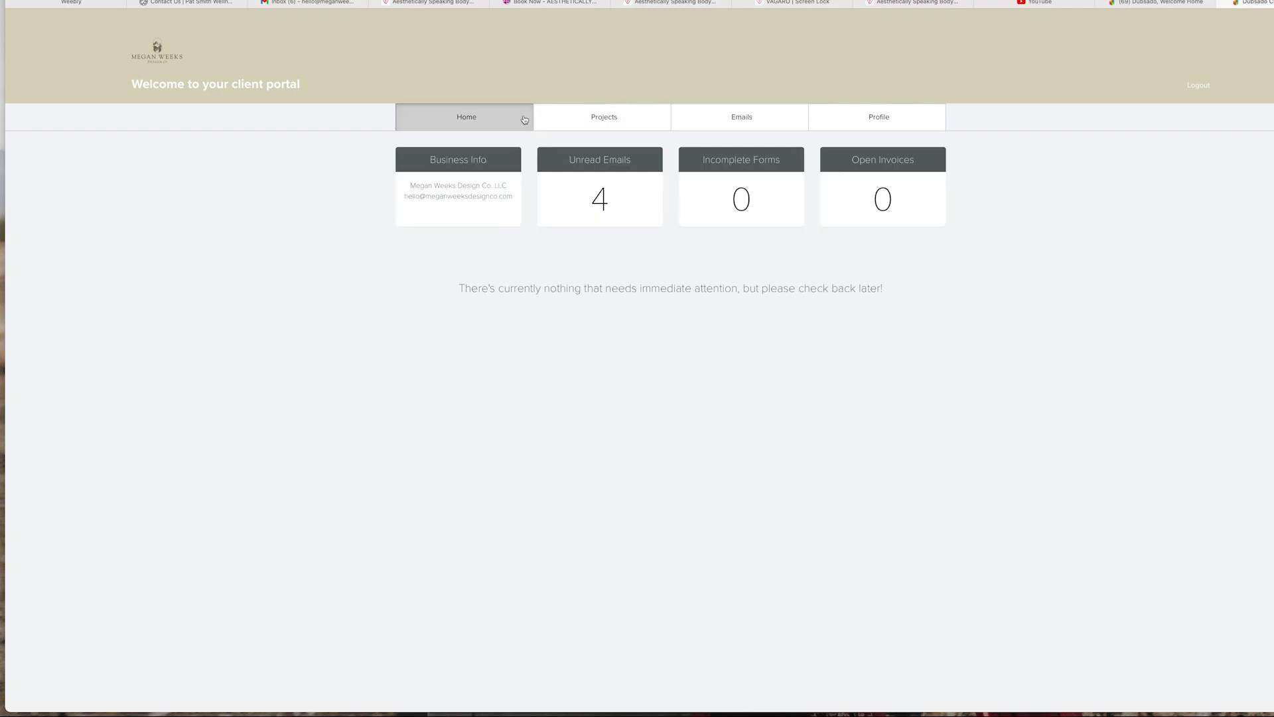
click(608, 124)
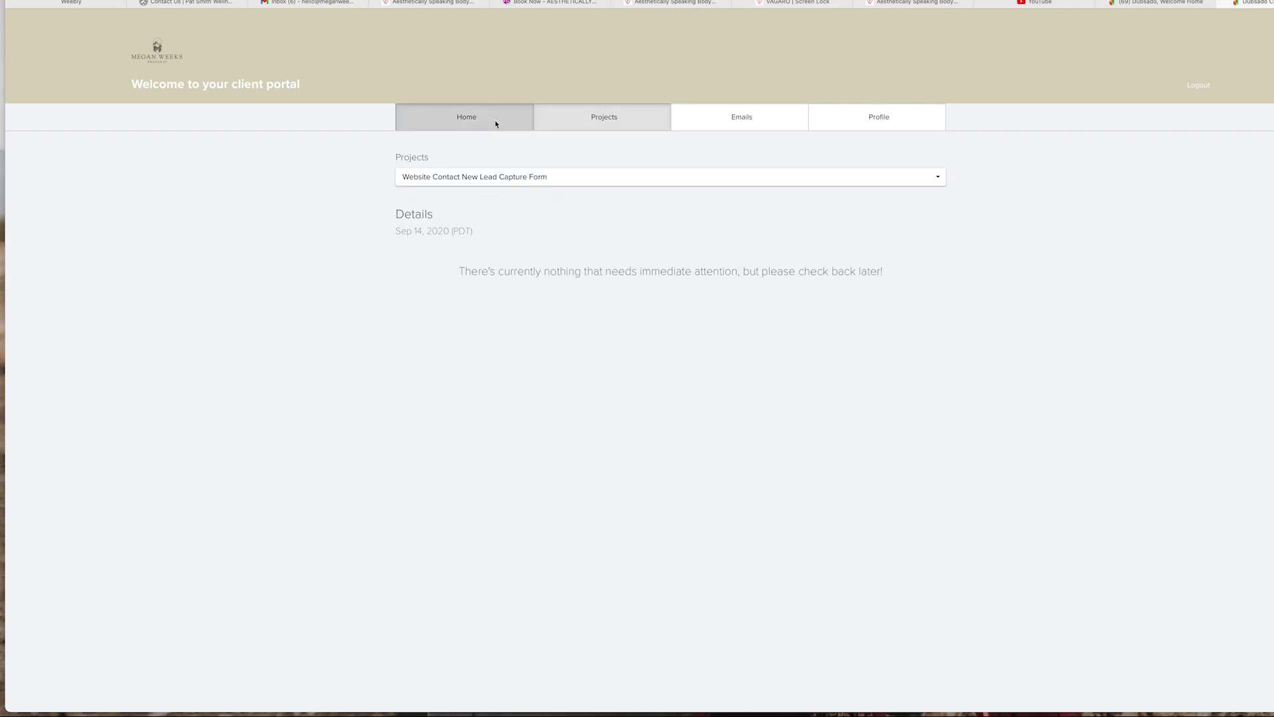
click(495, 123)
click(1155, 2)
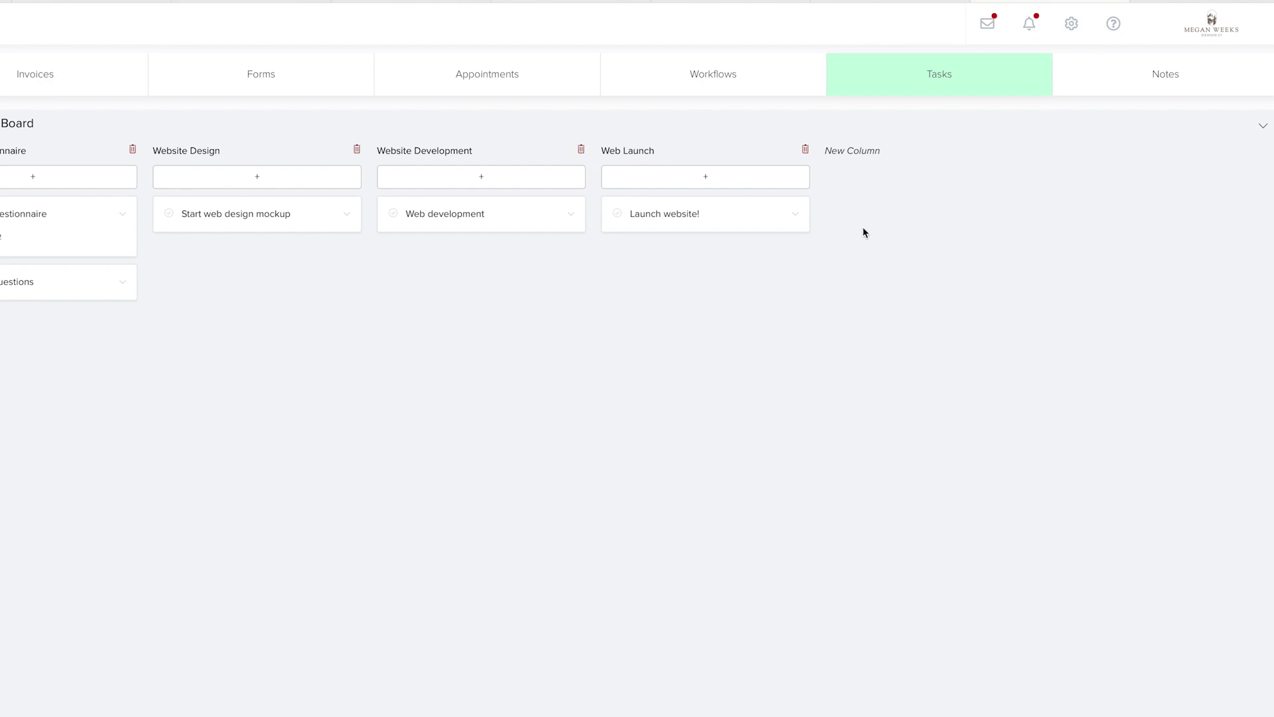
Set the task board's privacy setting to Client Portal and save it.
click(1263, 128)
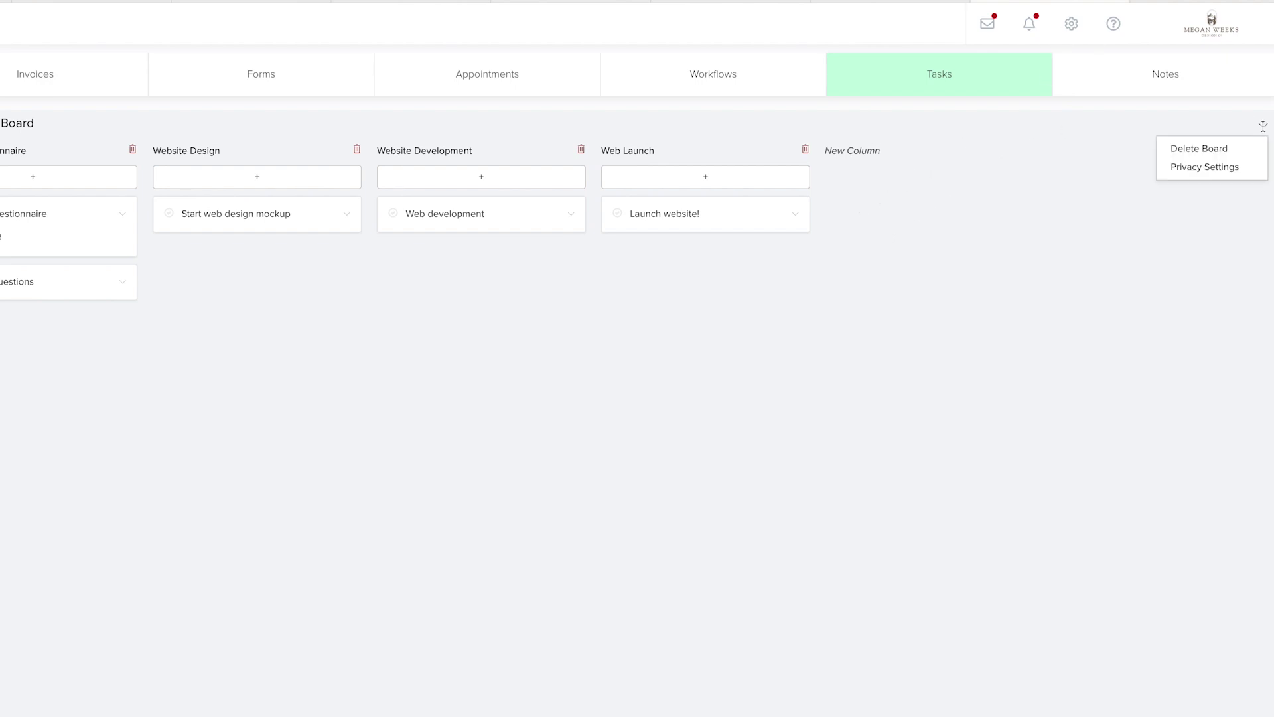
click(1228, 166)
click(260, 481)
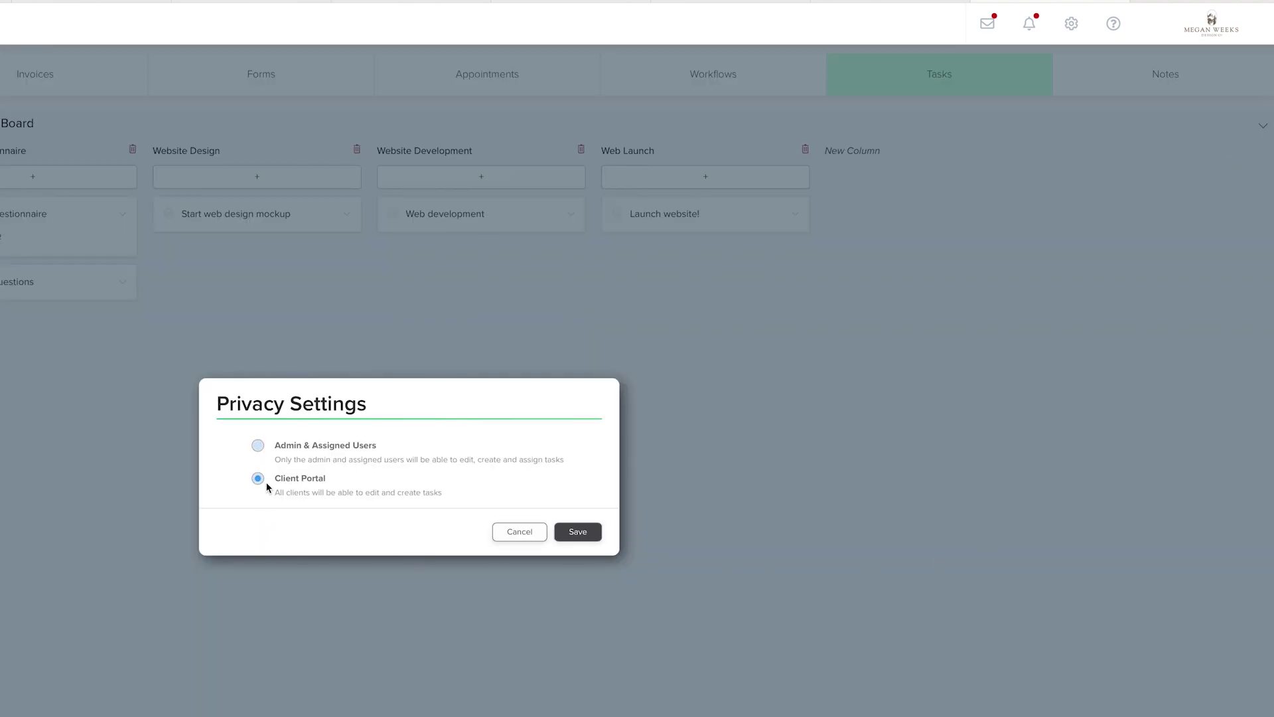
click(571, 536)
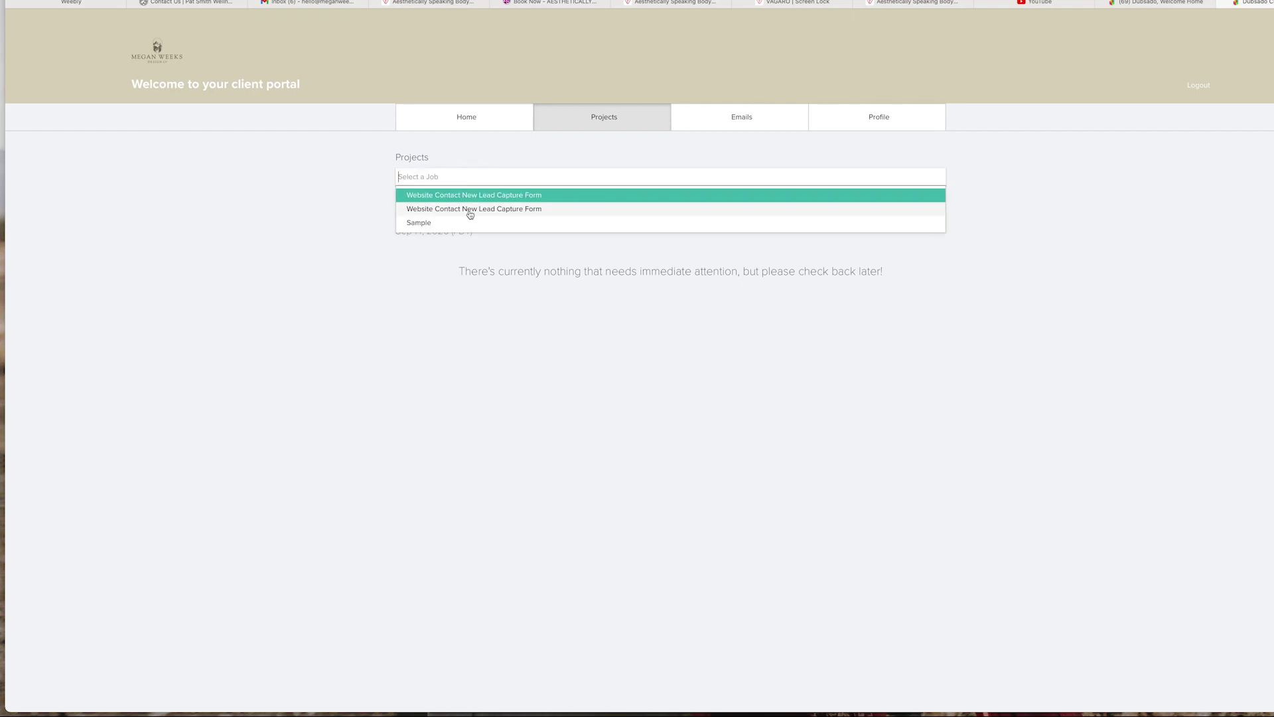
Switch the client portal's Projects view to the Sample project using the project dropdown.
click(469, 209)
click(451, 176)
click(418, 223)
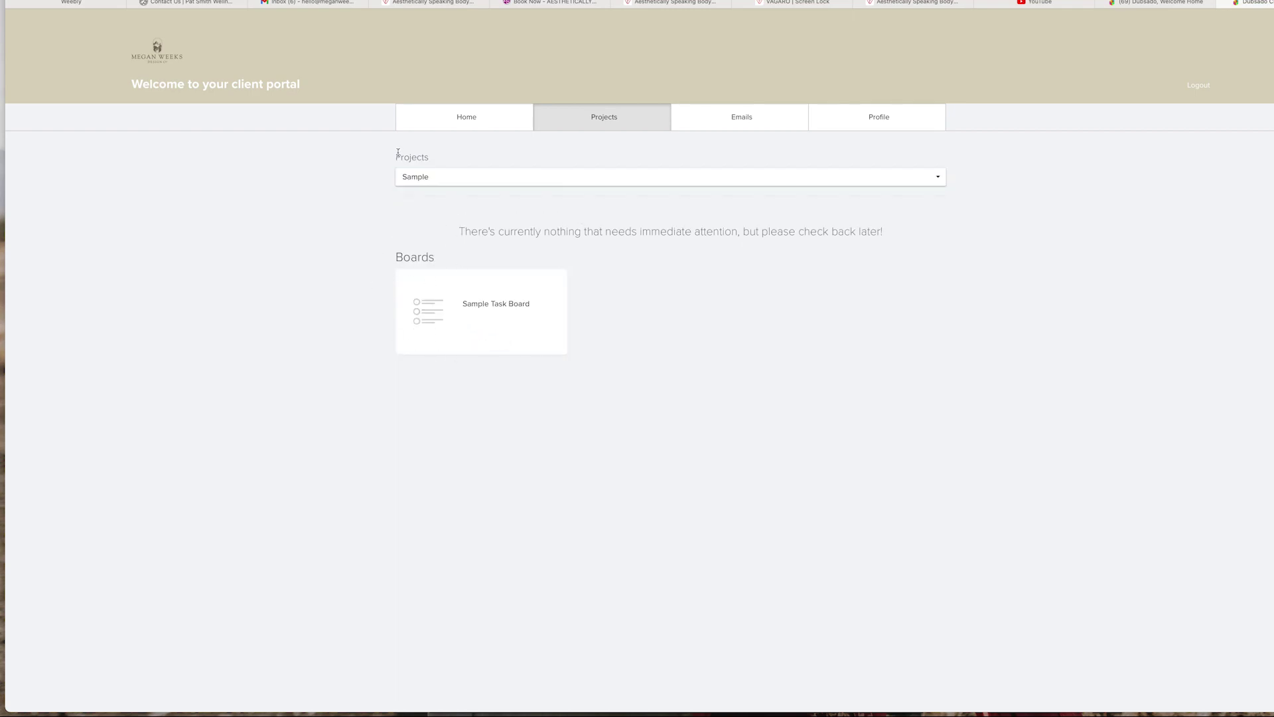
click(419, 177)
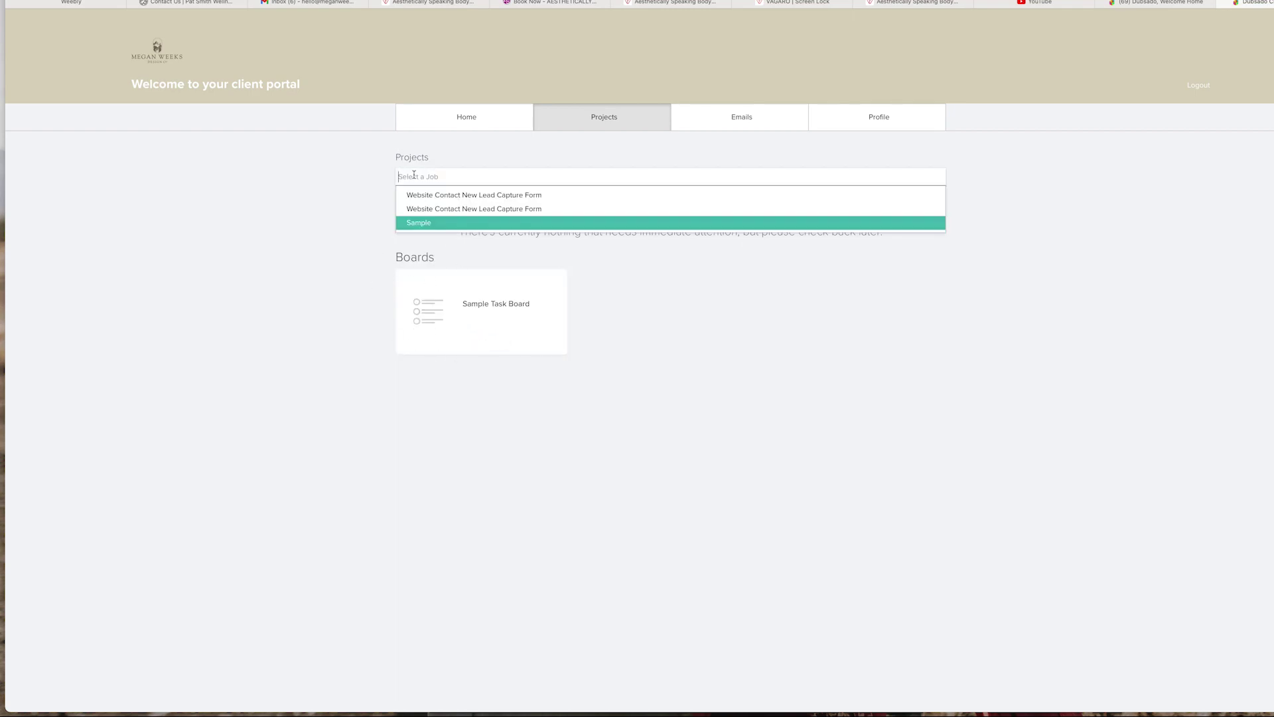
click(417, 226)
click(436, 185)
click(425, 223)
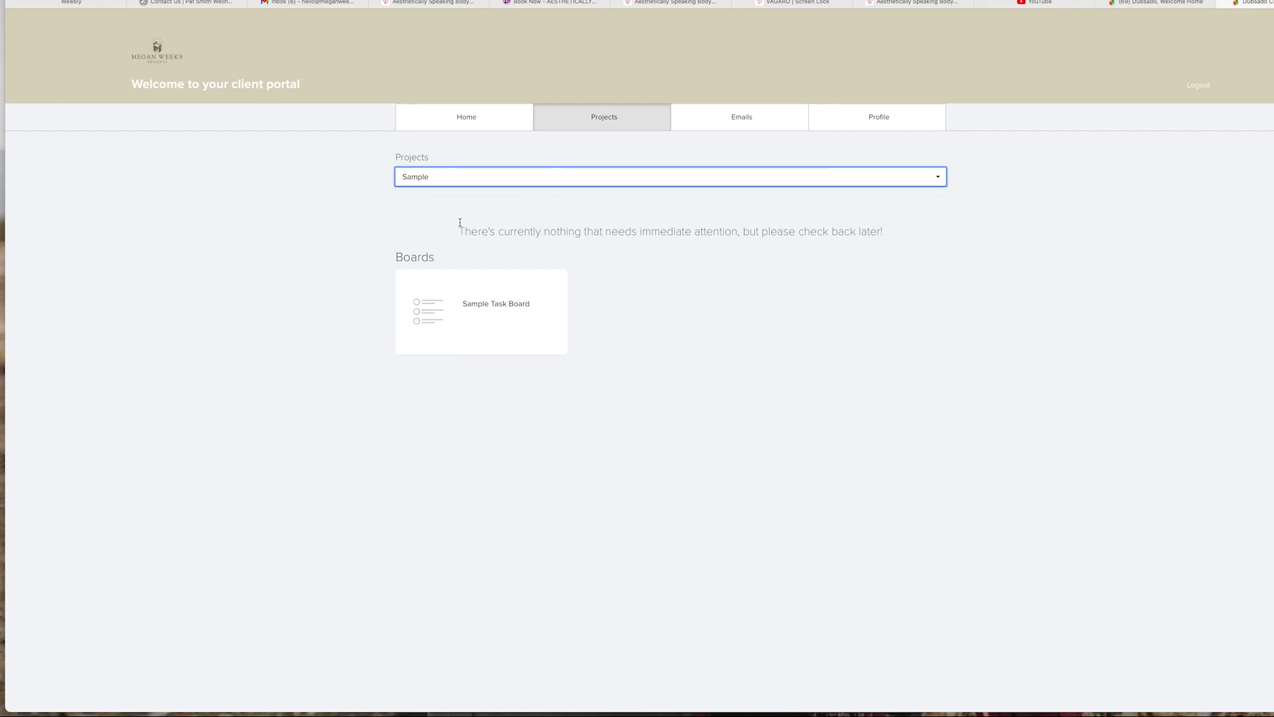
Open the Sample Task Board as the client sees it twice, closing it each time.
click(436, 309)
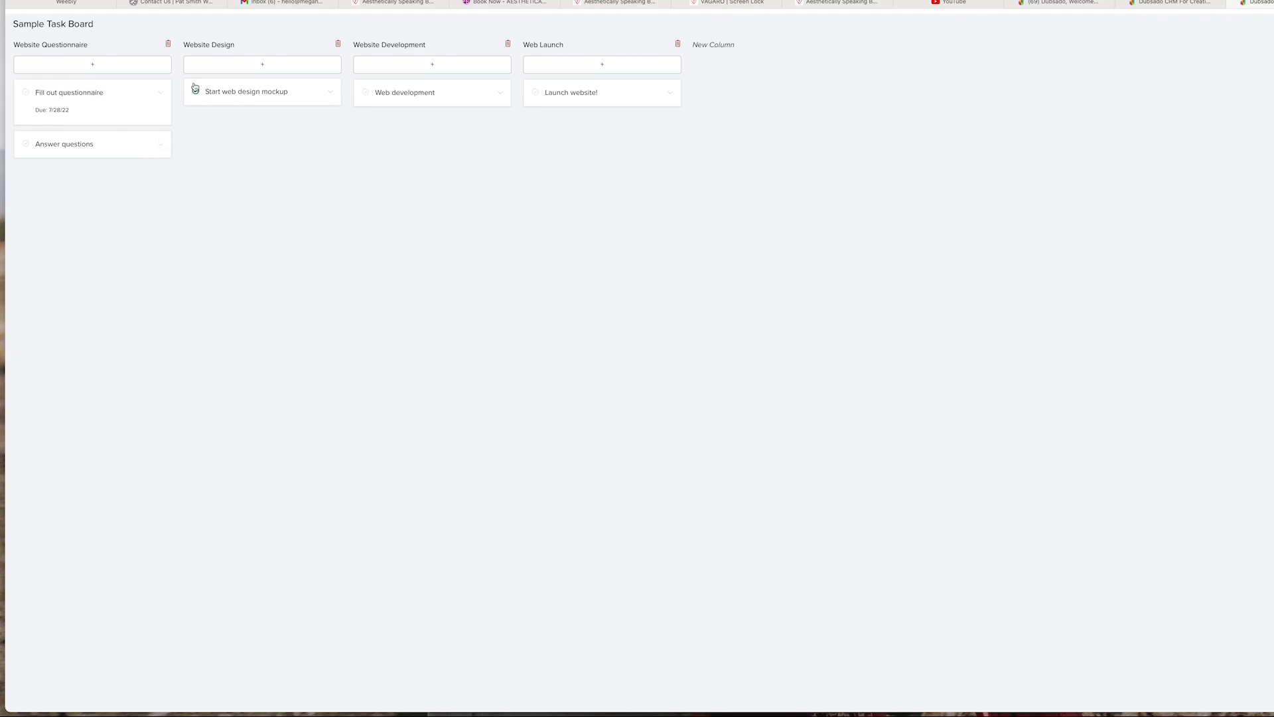
click(1232, 2)
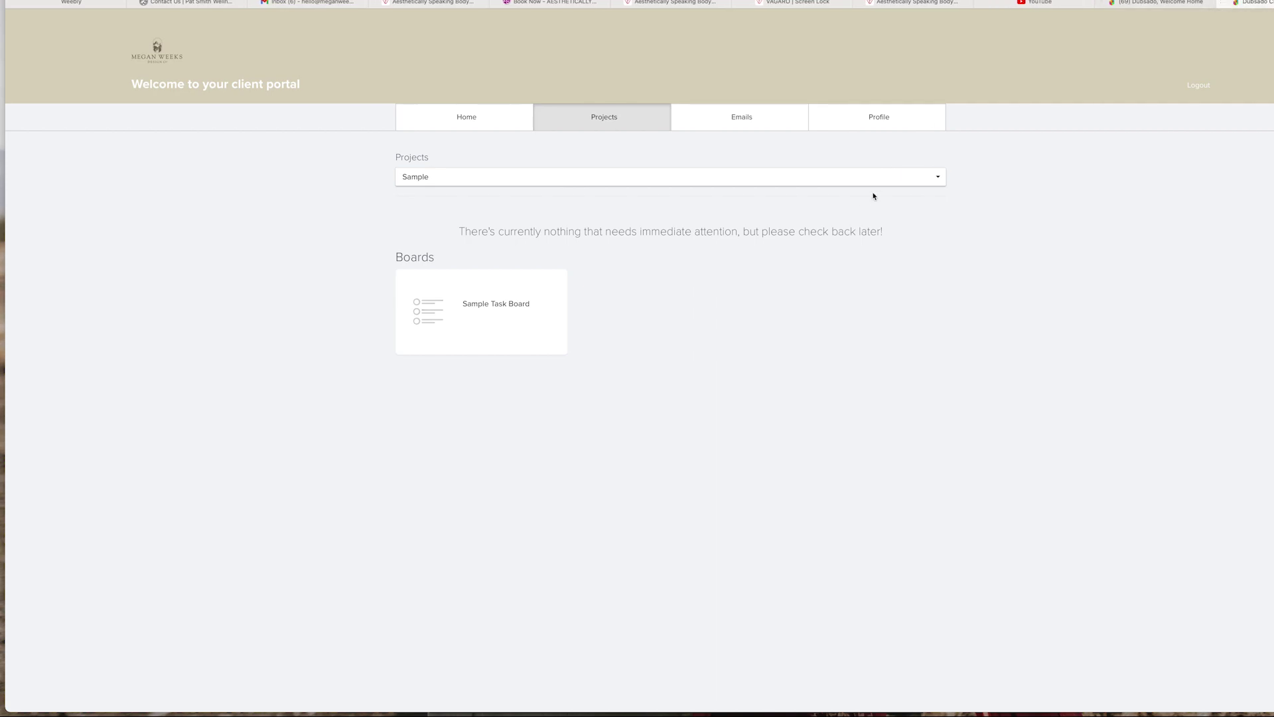
click(529, 345)
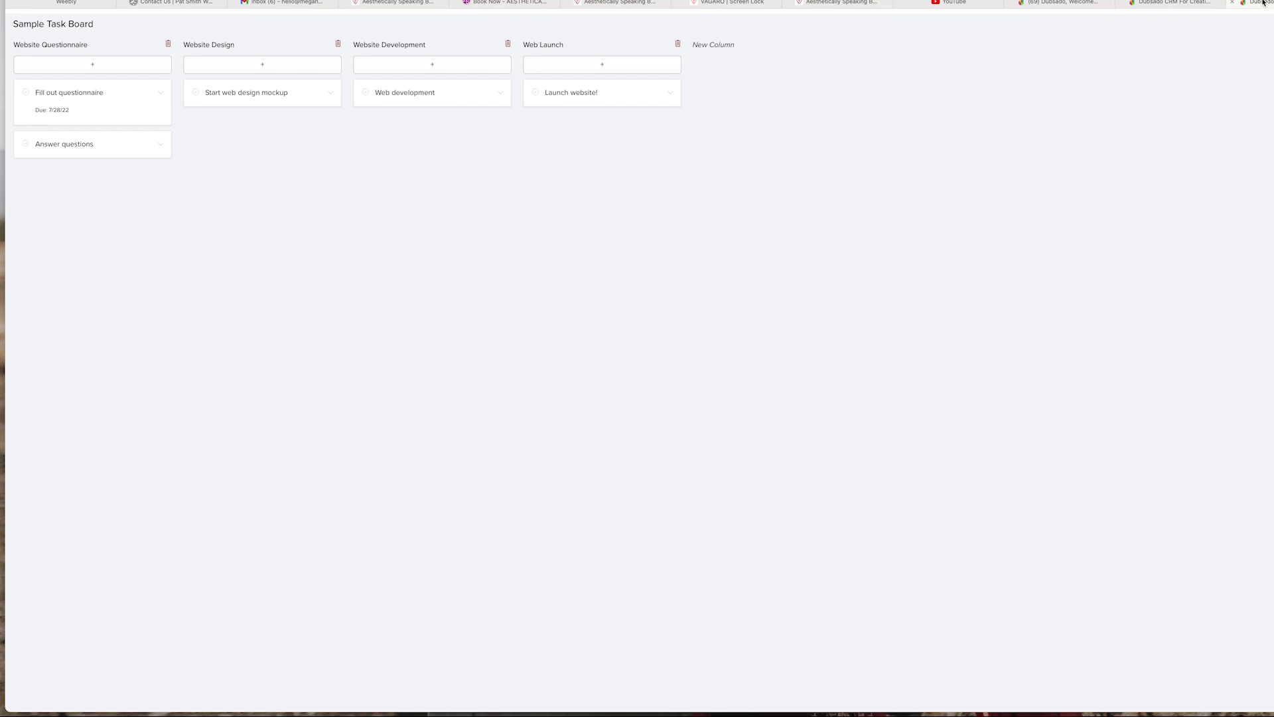
click(1233, 3)
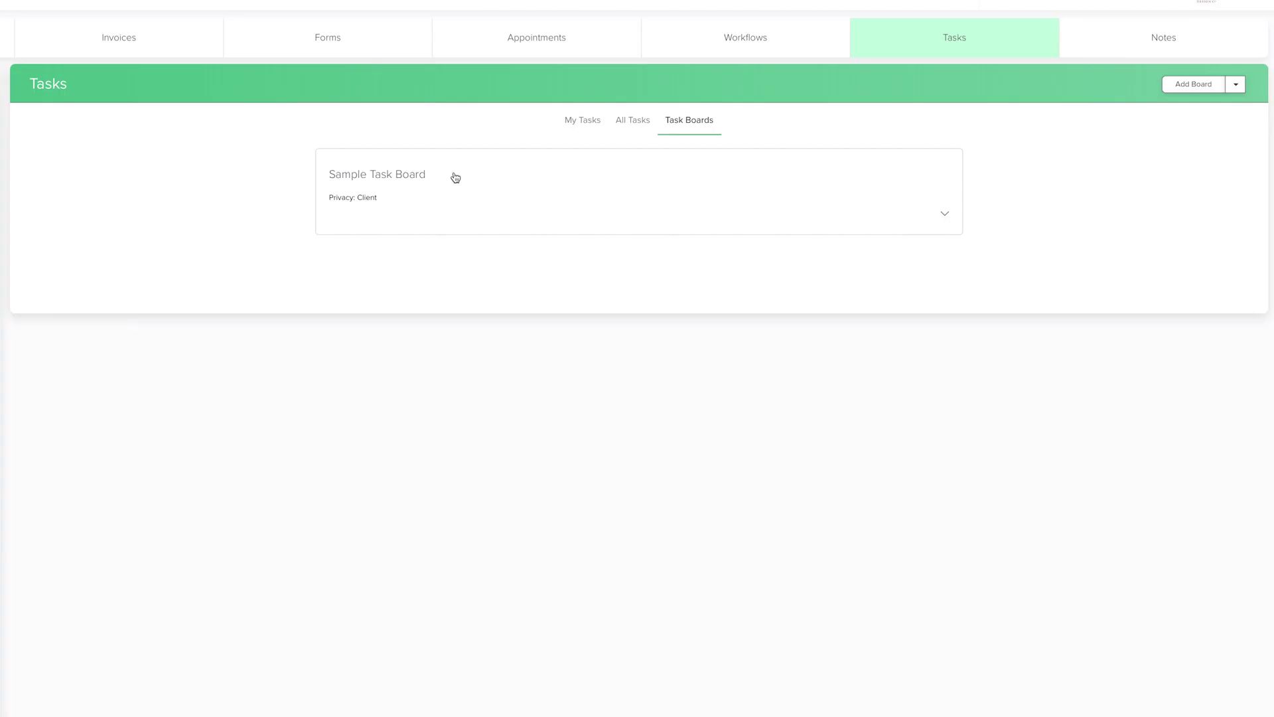
Open the project's Workflows tab to check its workflows.
click(739, 41)
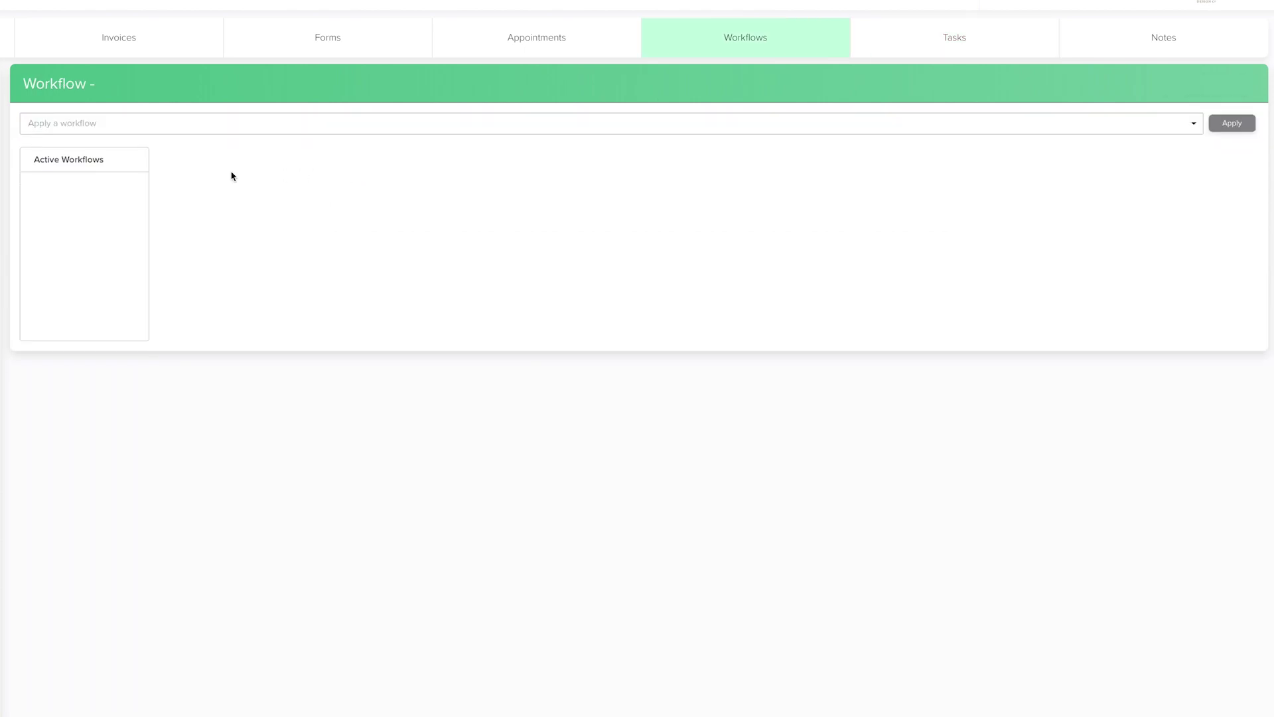